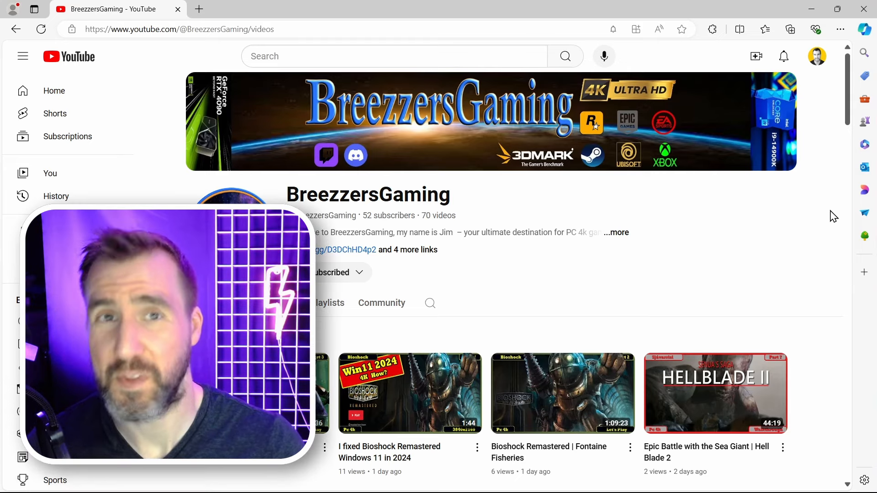
# Examine the gaming channel's video thumbnails, plus the Hellblade II and Everspace 2 example thumbnails at small and enlarged sizes in Affinity Photo
pyautogui.scroll(-5, 833, 216)
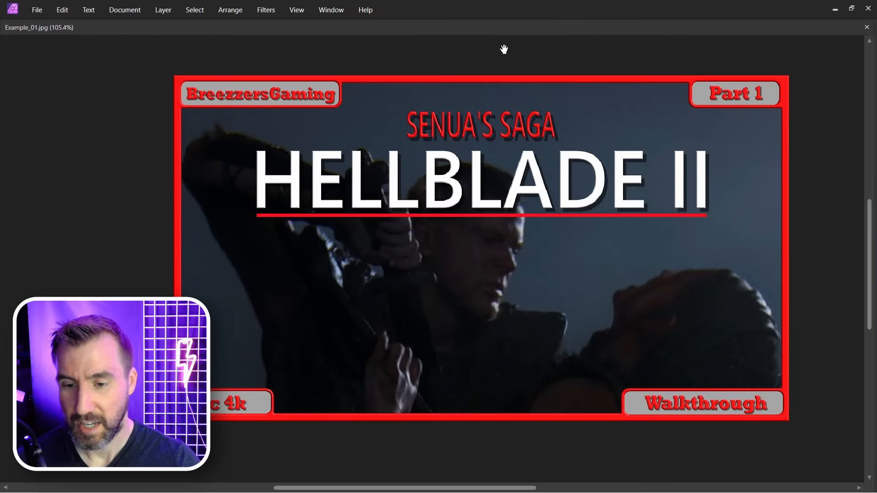
pyautogui.scroll(-5, 472, 232)
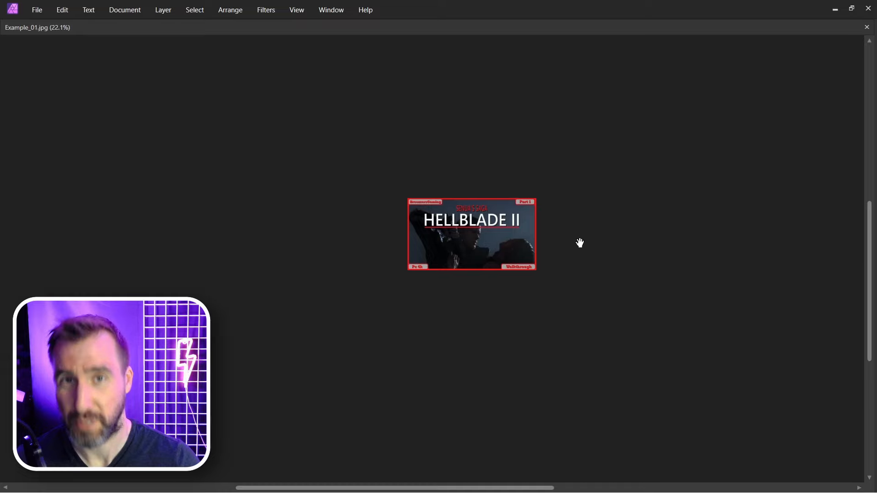
pyautogui.scroll(5, 545, 220)
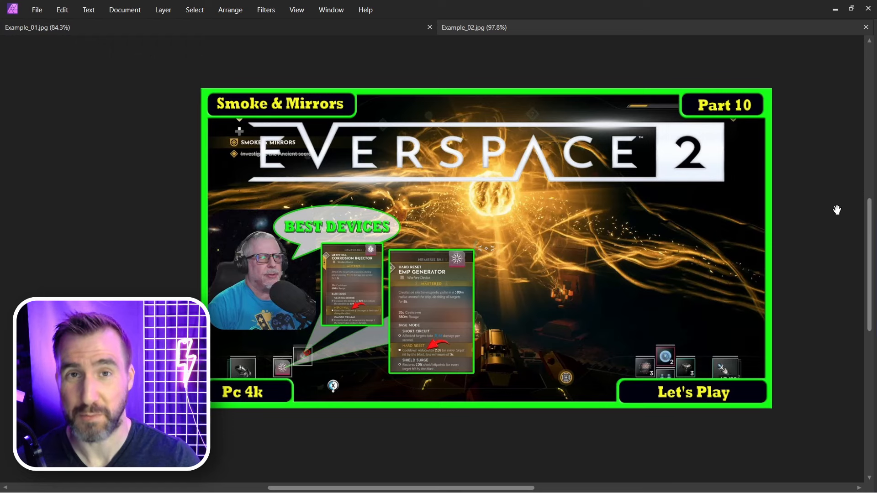
pyautogui.scroll(-1, 837, 210)
pyautogui.scroll(4, 468, 264)
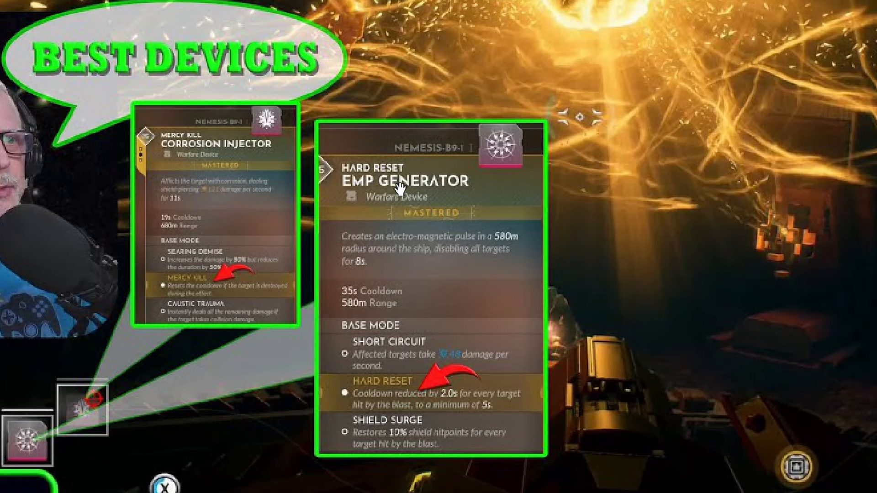
pyautogui.scroll(-6, 391, 281)
pyautogui.scroll(-2, 460, 295)
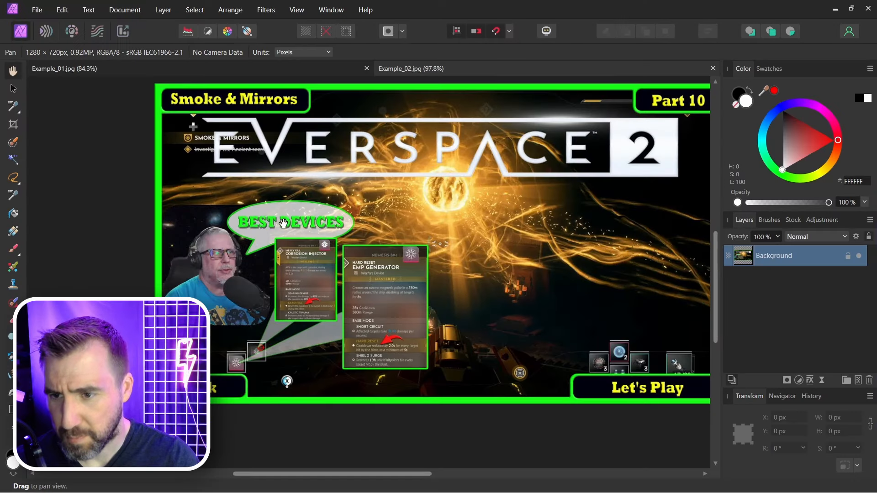
# Draw a white elliptical speech callout about 313 × 136 px beside the green BEST DEVICES callout on the Everspace 2 thumbnail
pyautogui.click(8, 411)
pyautogui.click(69, 347)
pyautogui.moveTo(387, 199); pyautogui.dragTo(527, 259)
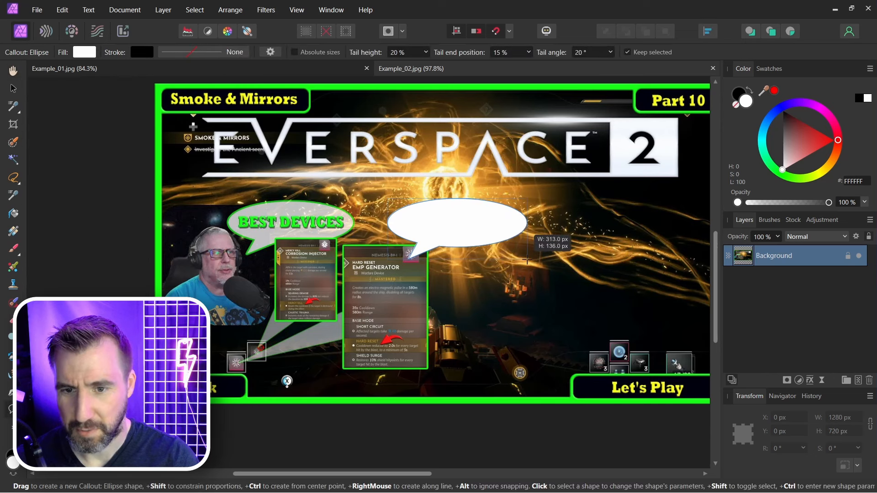
# Add the text BEST DEVICES inside the white callout in Berlin Sans FB Demi Bold and enlarge it to fill the bubble
pyautogui.press('t')
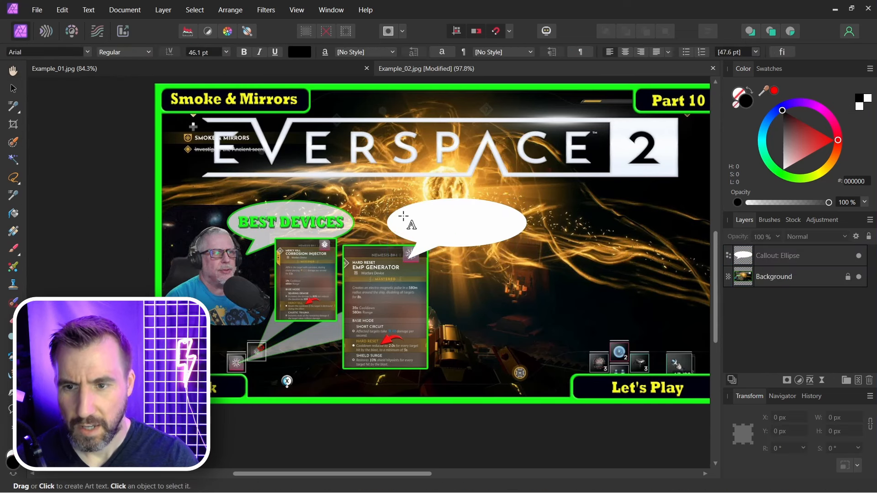
pyautogui.moveTo(404, 212); pyautogui.dragTo(412, 234)
pyautogui.write('BEST DEVICES')
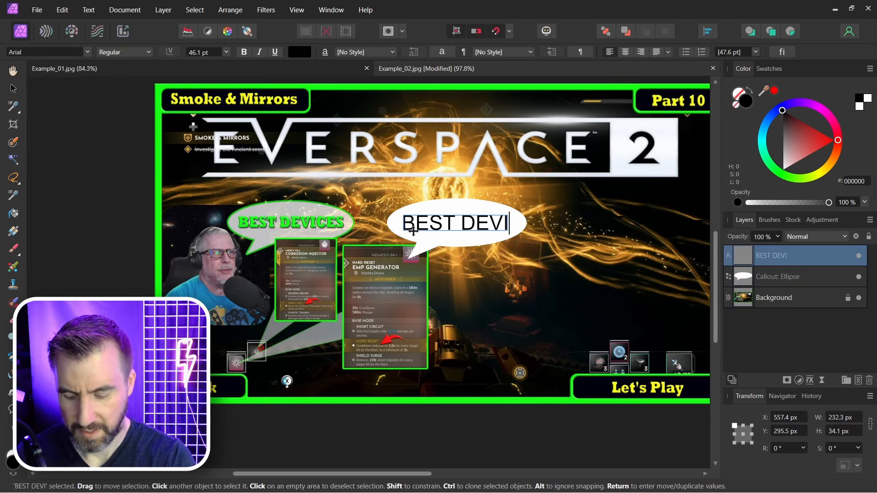
pyautogui.press('Escape')
pyautogui.moveTo(494, 225); pyautogui.dragTo(494, 228)
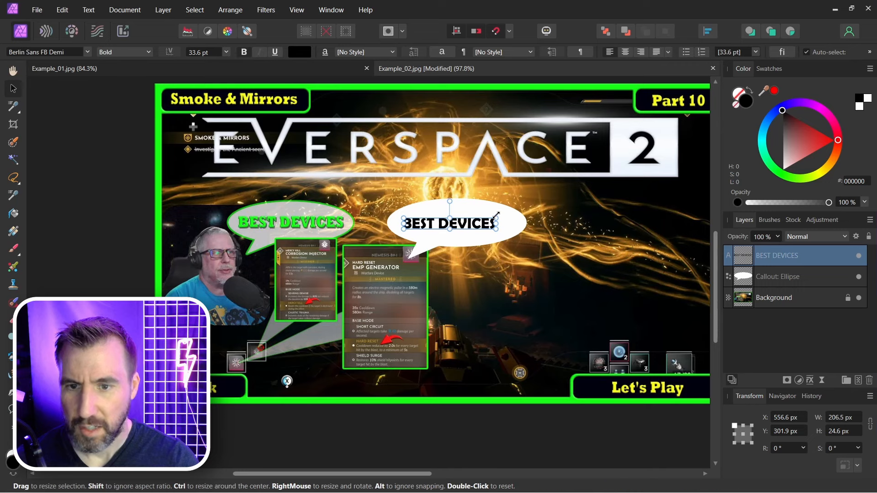
pyautogui.moveTo(497, 216); pyautogui.dragTo(517, 208)
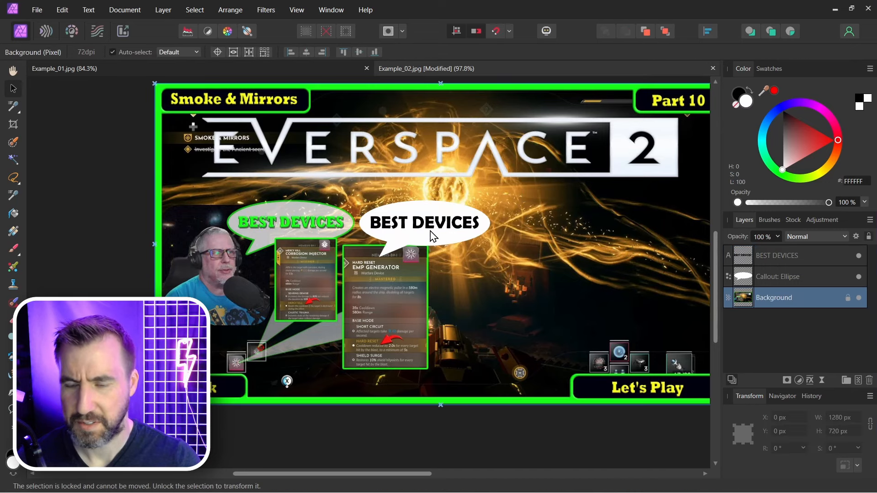
pyautogui.scroll(-5, 445, 248)
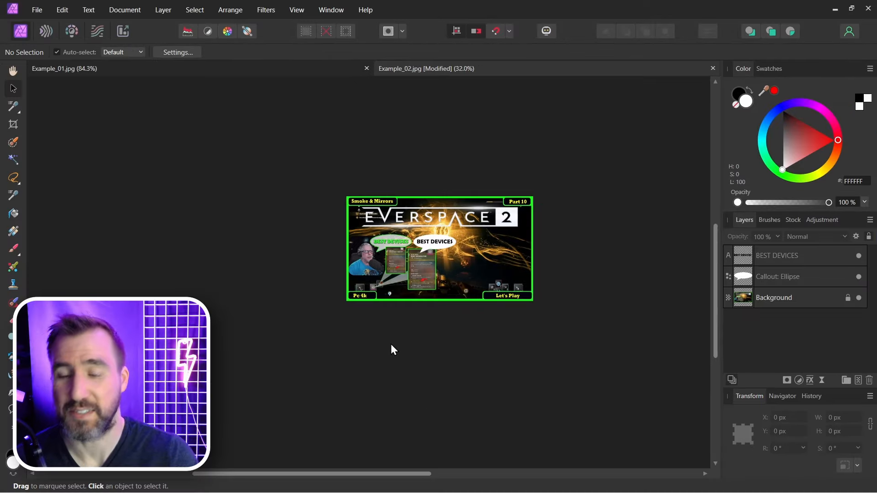
pyautogui.moveTo(410, 295); pyautogui.dragTo(408, 246)
pyautogui.click(576, 259)
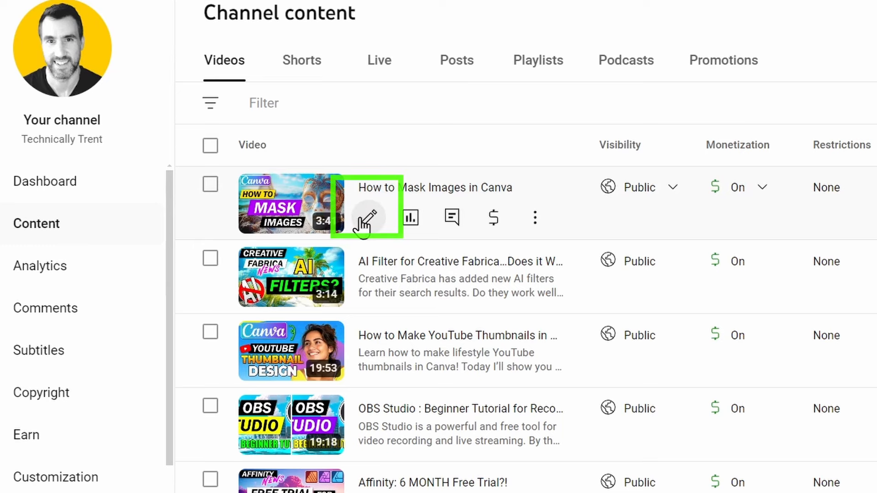
# In YouTube Studio, open the details of "How to Mask Images in Canva" and bring up Test & compare for its thumbnail
pyautogui.click(369, 218)
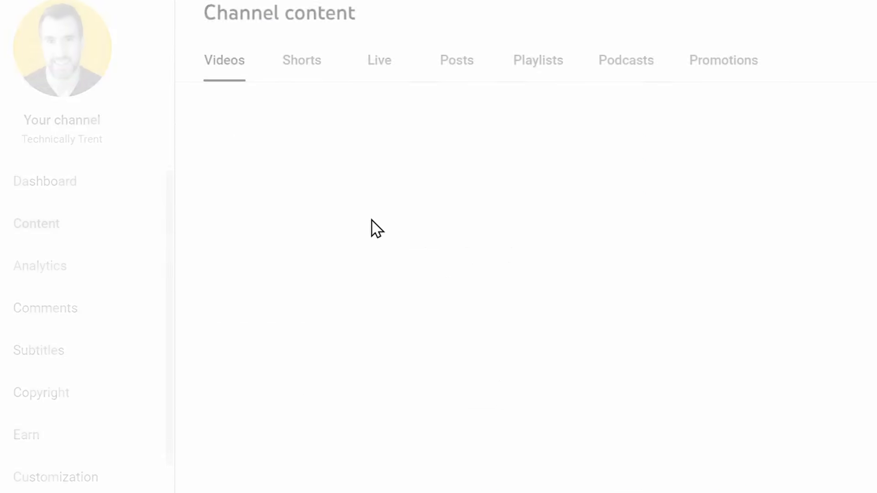
pyautogui.scroll(-5, 394, 260)
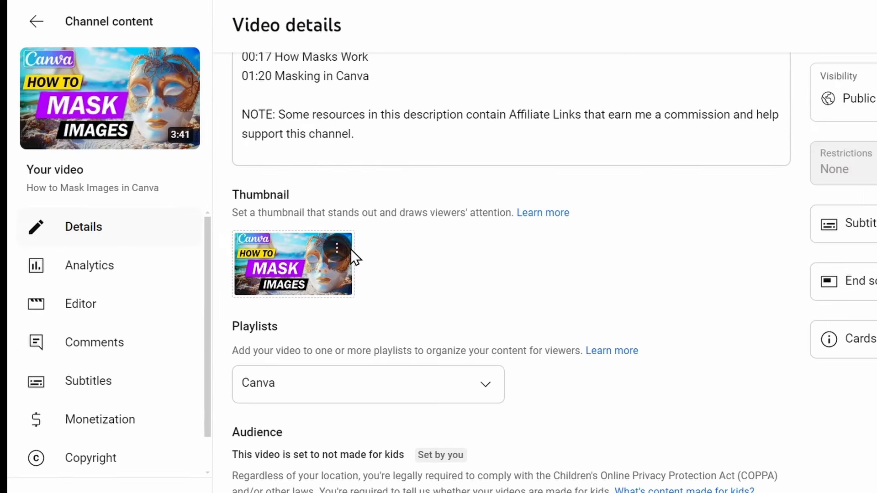
pyautogui.click(337, 249)
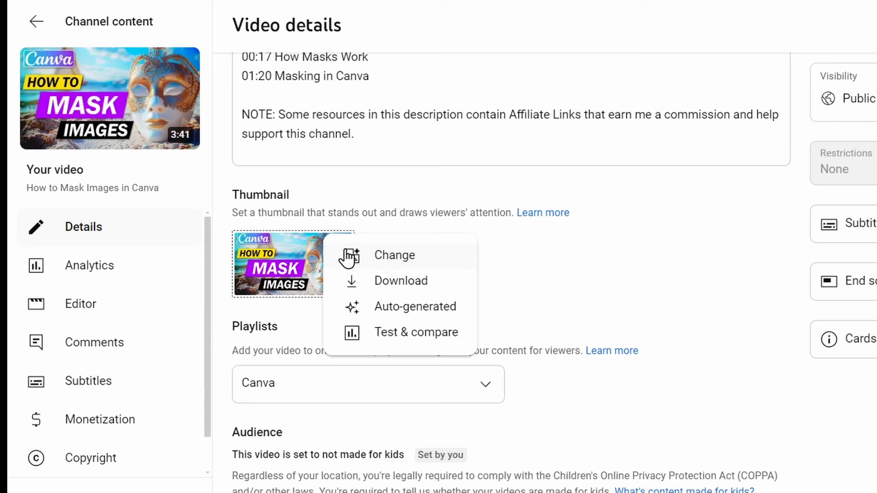
pyautogui.click(429, 336)
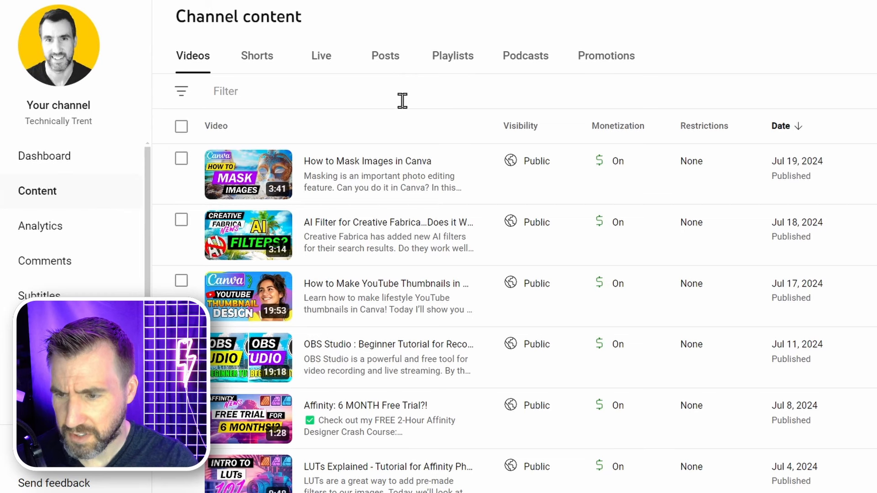
# Open the OBS Studio beginner tutorial's video details and view the test report for its thumbnails
pyautogui.click(320, 345)
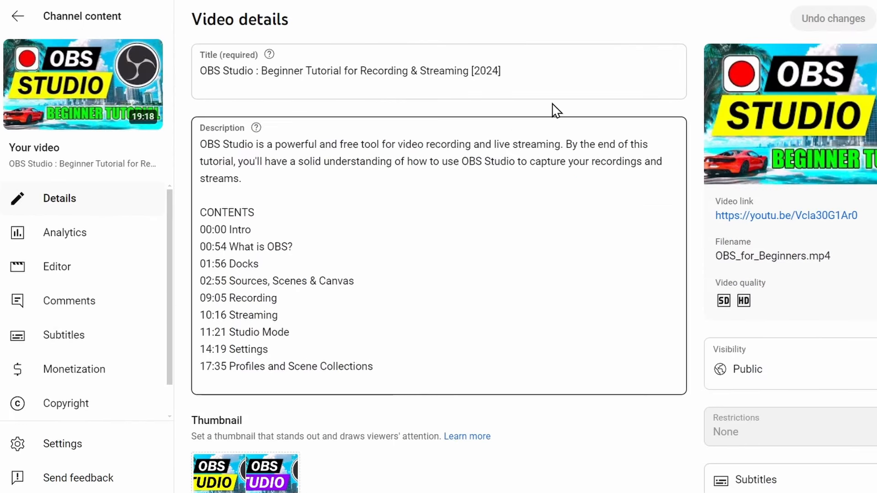
pyautogui.scroll(-3, 743, 136)
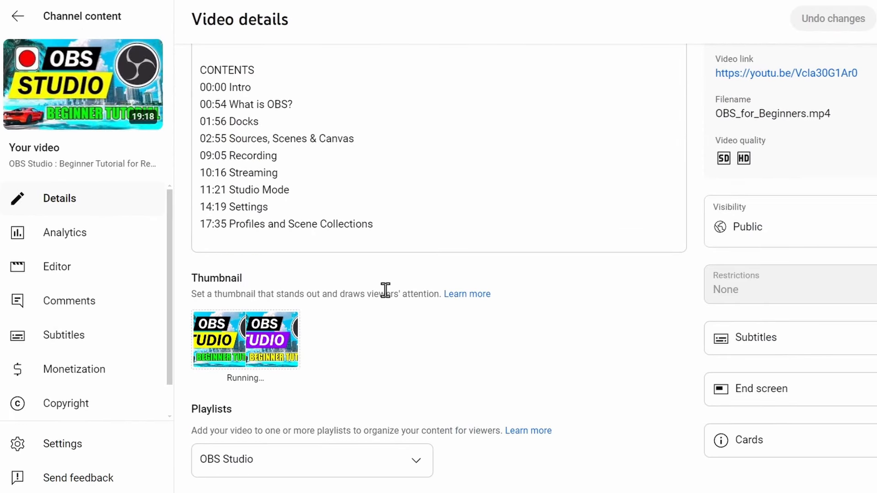
pyautogui.click(291, 327)
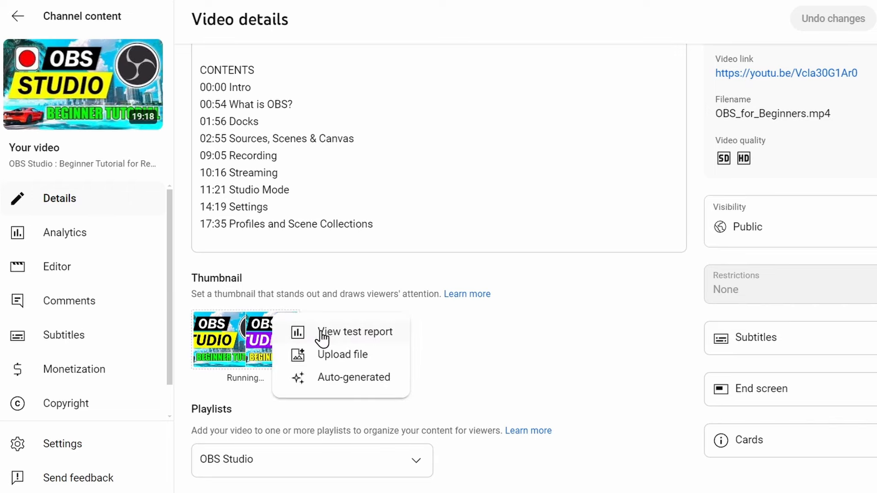
pyautogui.click(368, 335)
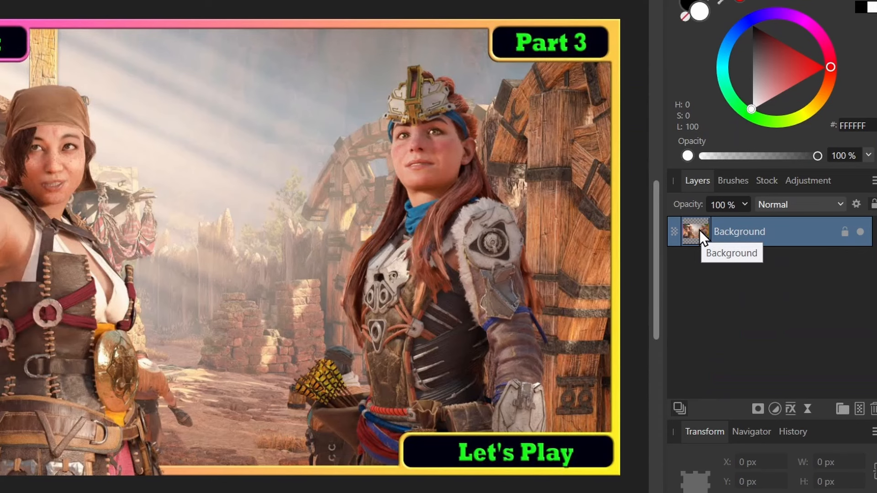
# In Affinity Photo, duplicate the Background layer of the Horizon West thumbnail and rename the copy Character
pyautogui.rightClick(700, 230)
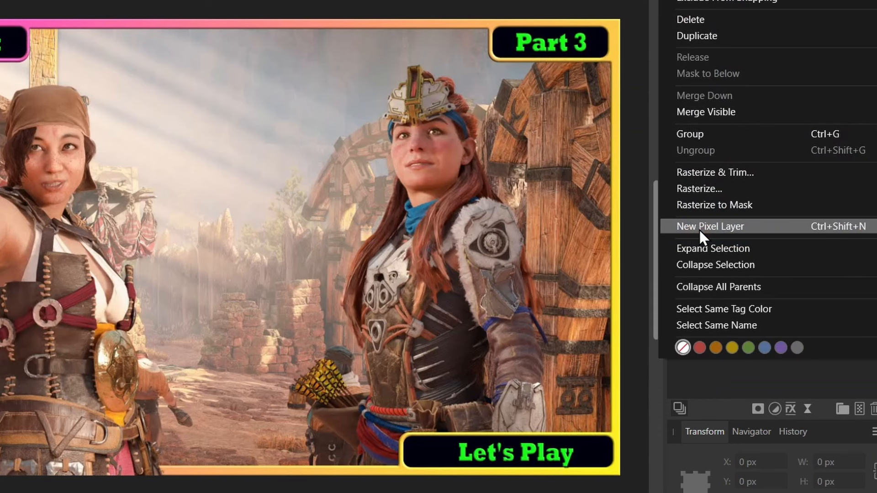
pyautogui.click(713, 36)
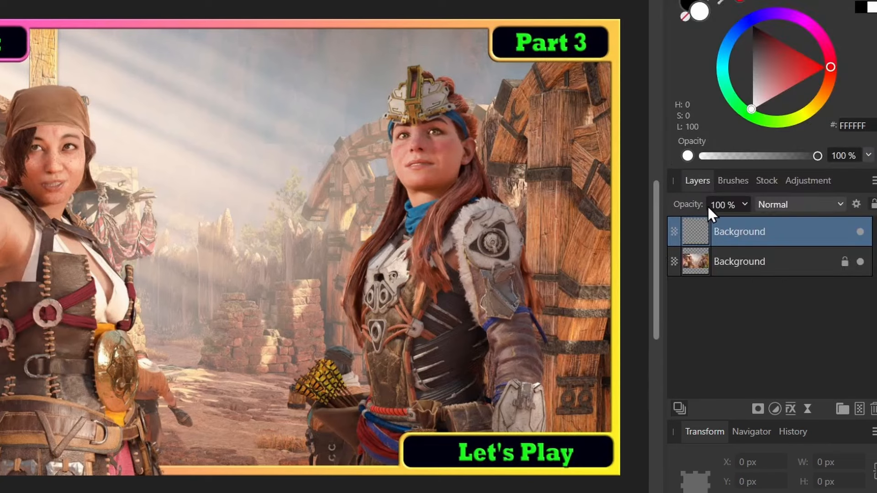
pyautogui.doubleClick(735, 232)
pyautogui.press('BackSpace')
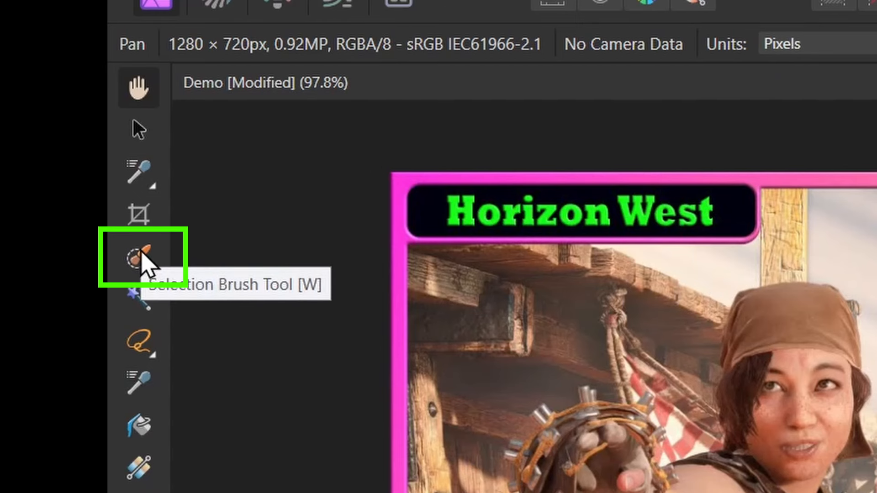
# Select the red-haired woman and her arrow quiver with the Selection Brush, keeping the wooden structure out of the selection
pyautogui.click(141, 254)
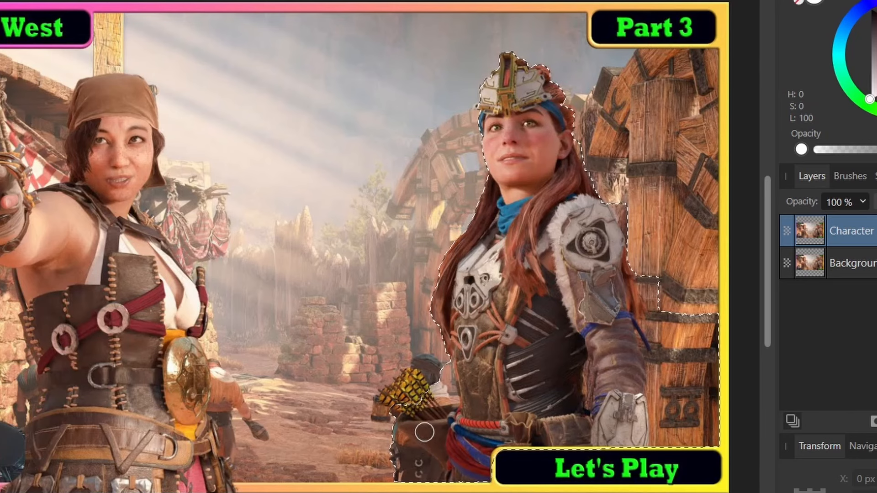
pyautogui.scroll(4, 415, 393)
pyautogui.moveTo(415, 366)
pyautogui.mouseDown()
pyautogui.moveTo(291, 442)
pyautogui.moveTo(474, 479)
pyautogui.moveTo(435, 492)
pyautogui.moveTo(478, 470)
pyautogui.moveTo(483, 331)
pyautogui.moveTo(459, 296)
pyautogui.moveTo(495, 370)
pyautogui.mouseUp()
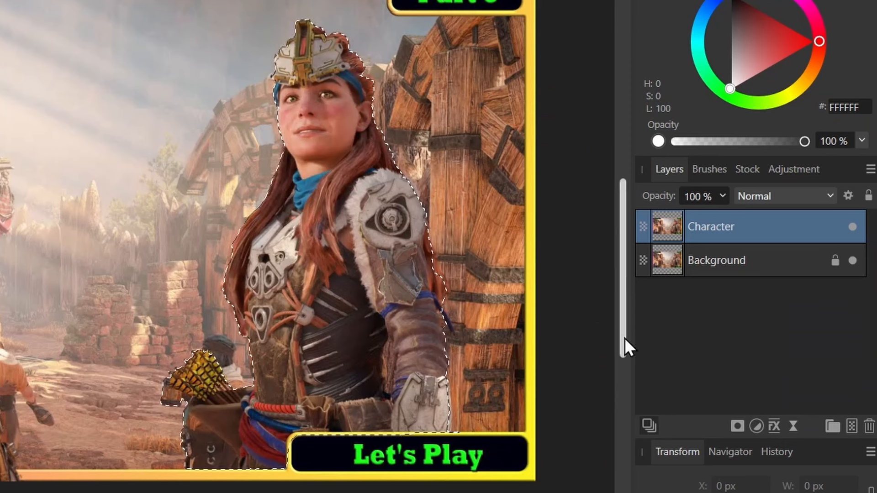
# Mask the Character layer to the selection, and clear the selection while checking the cutout with the Background layer temporarily hidden
pyautogui.click(739, 428)
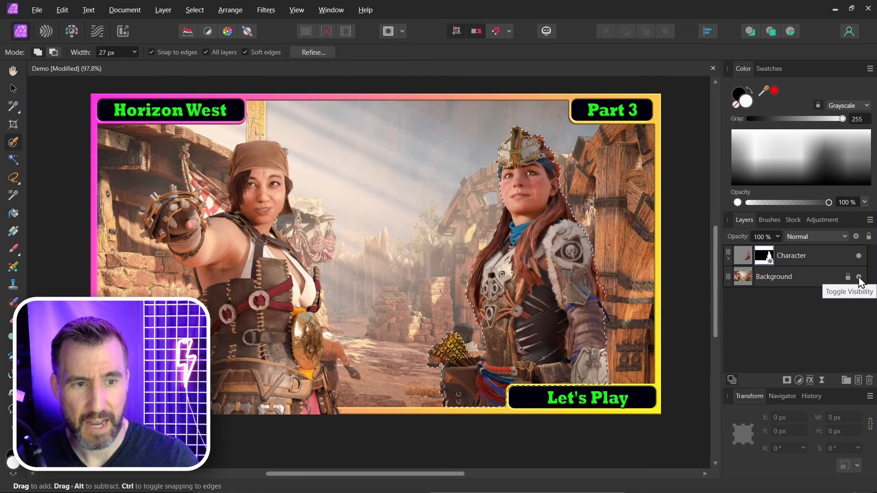
pyautogui.click(859, 277)
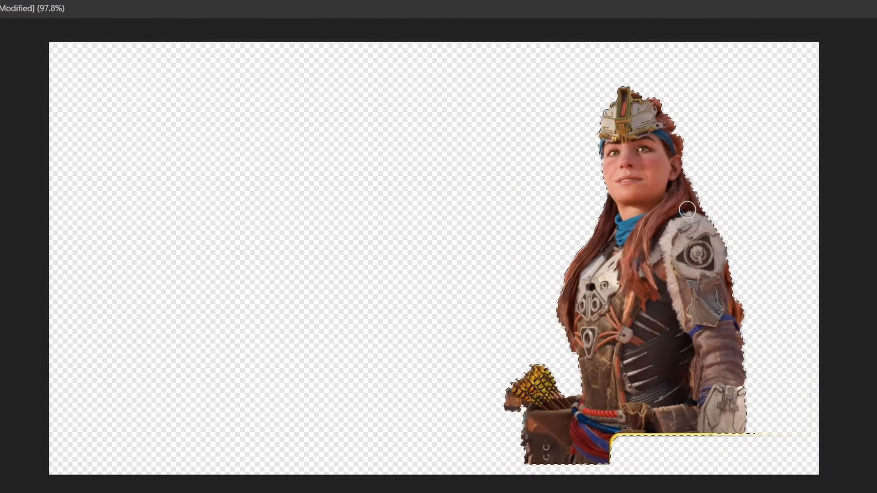
pyautogui.hotkey('ctrl', 'd')
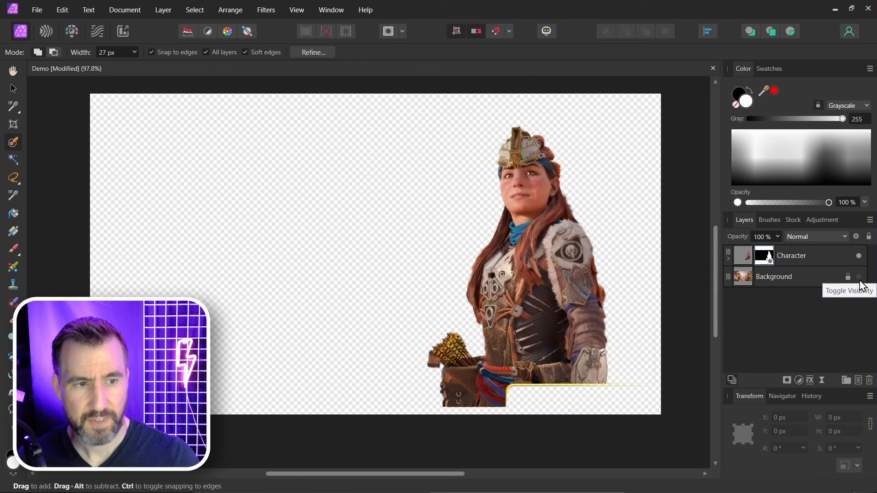
pyautogui.click(859, 277)
# Add a white Outline layer effect with a 4.4 px radius and outside alignment to the Character layer
pyautogui.click(804, 256)
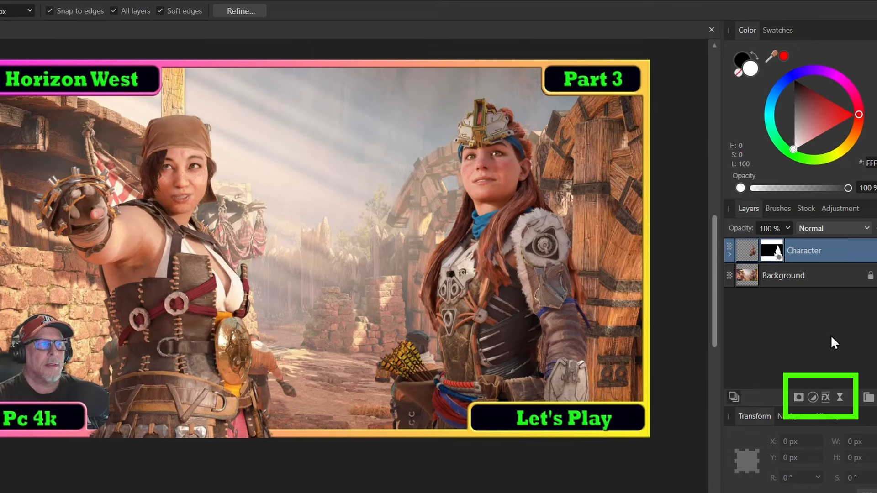
pyautogui.click(824, 397)
pyautogui.click(94, 118)
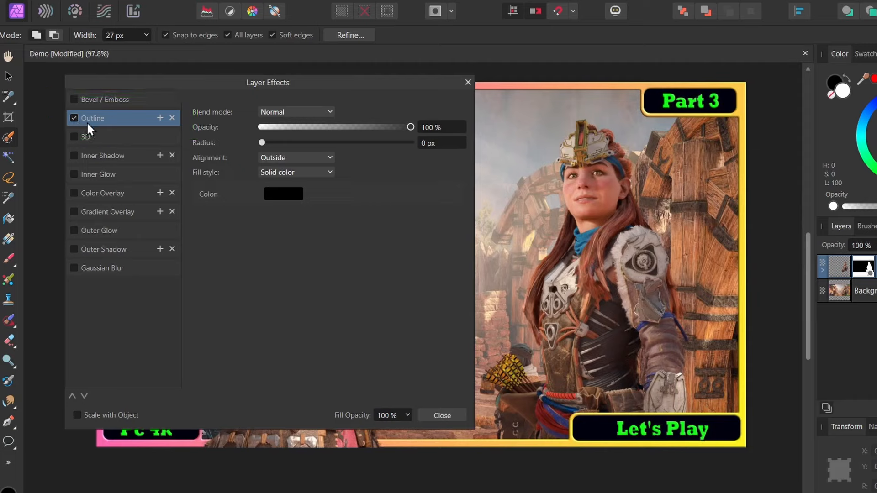
pyautogui.click(278, 194)
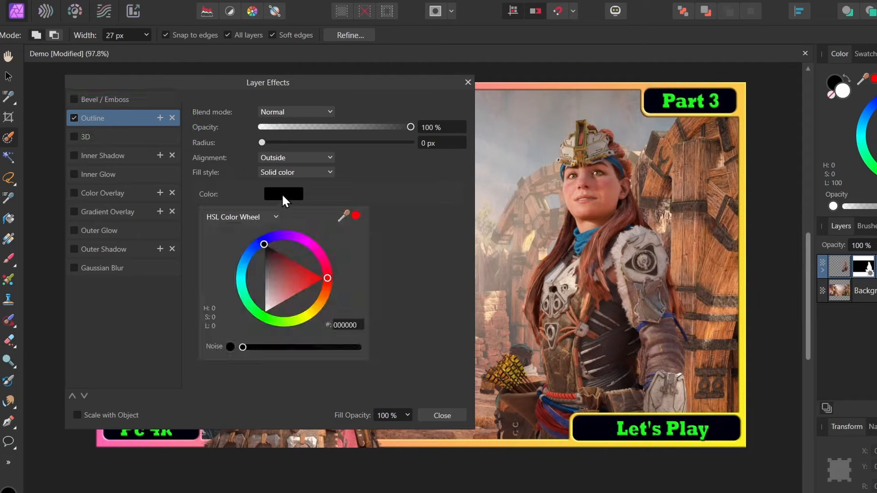
pyautogui.moveTo(282, 259); pyautogui.dragTo(254, 334)
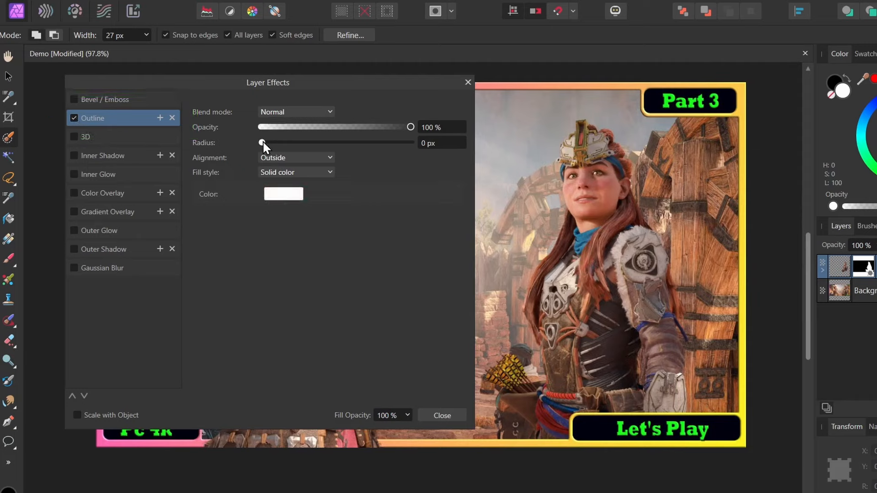
pyautogui.moveTo(263, 142); pyautogui.dragTo(308, 143)
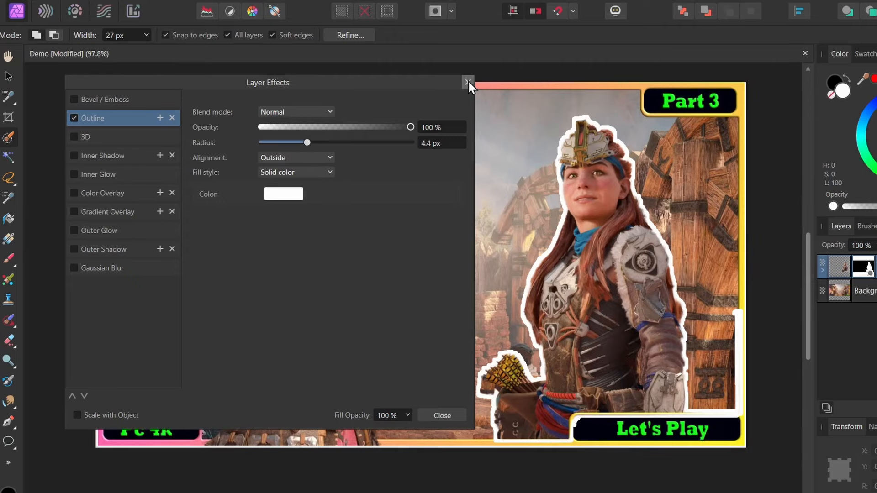
pyautogui.click(468, 82)
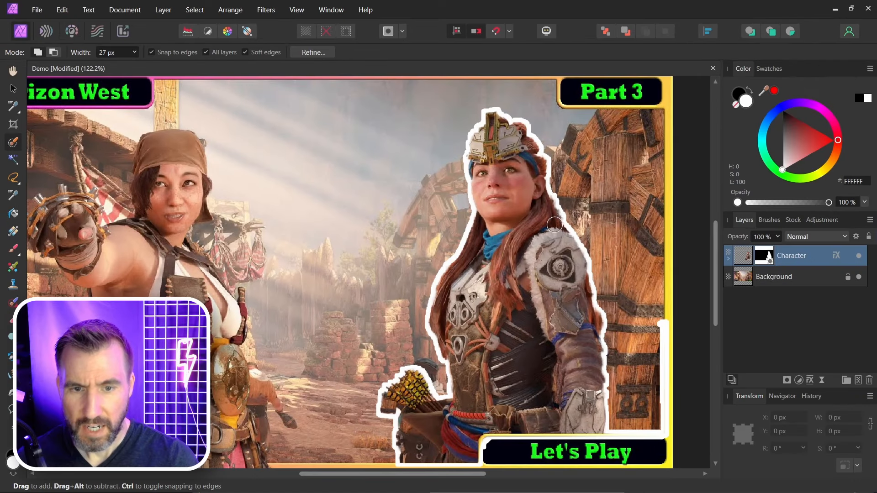
pyautogui.scroll(1, 555, 225)
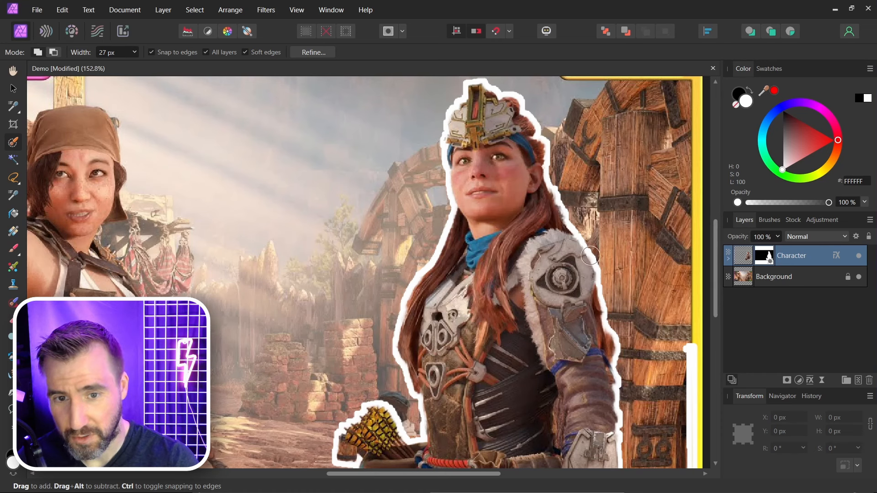
# Paint black on the Character layer's mask with the 16 Round Brush to remove the wooden piece beside the arrow quiver
pyautogui.click(728, 262)
pyautogui.click(780, 278)
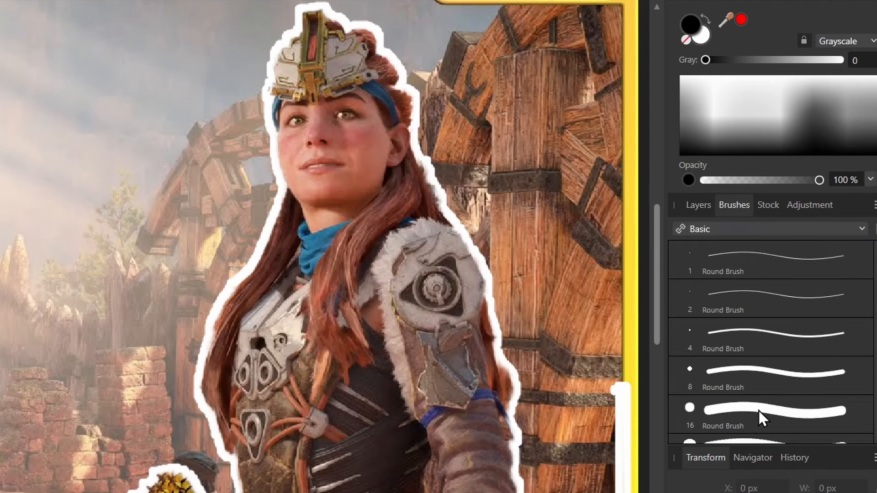
pyautogui.click(759, 410)
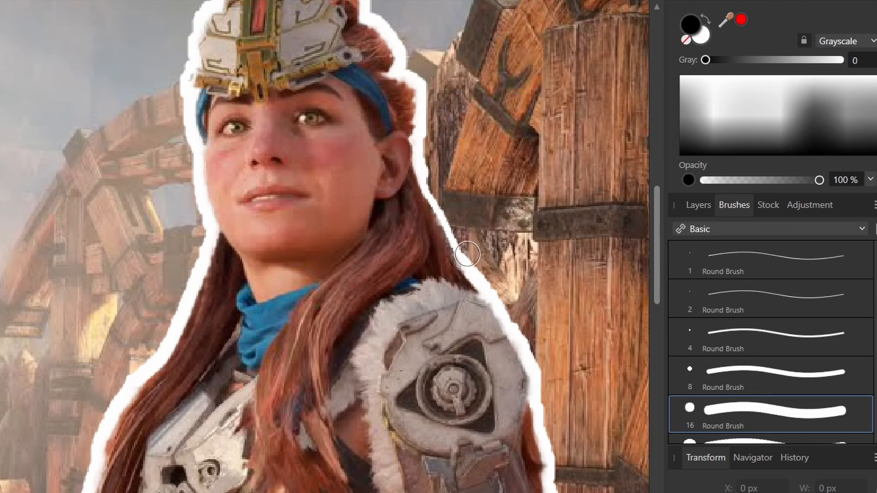
pyautogui.scroll(-5, 467, 254)
pyautogui.hscroll(2, 461, 272)
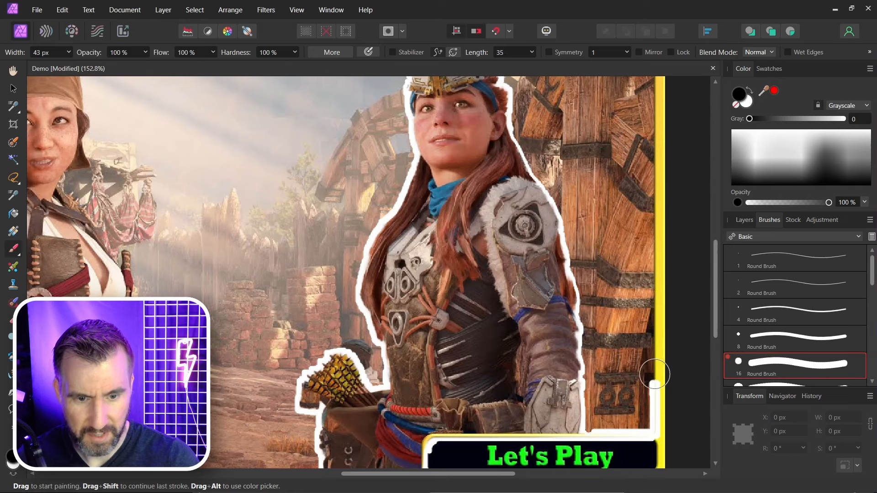
pyautogui.scroll(-3, 631, 377)
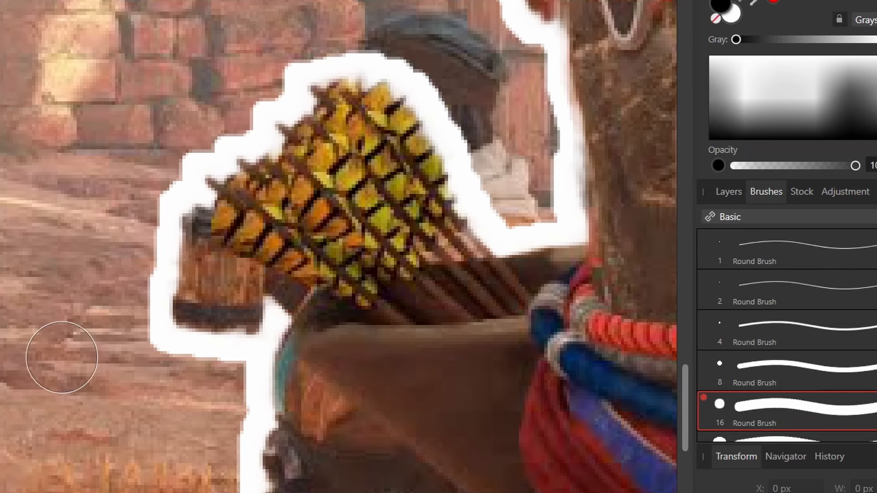
pyautogui.moveTo(255, 313)
pyautogui.mouseDown()
pyautogui.moveTo(258, 290)
pyautogui.moveTo(232, 263)
pyautogui.moveTo(170, 237)
pyautogui.moveTo(154, 264)
pyautogui.moveTo(252, 294)
pyautogui.mouseUp()
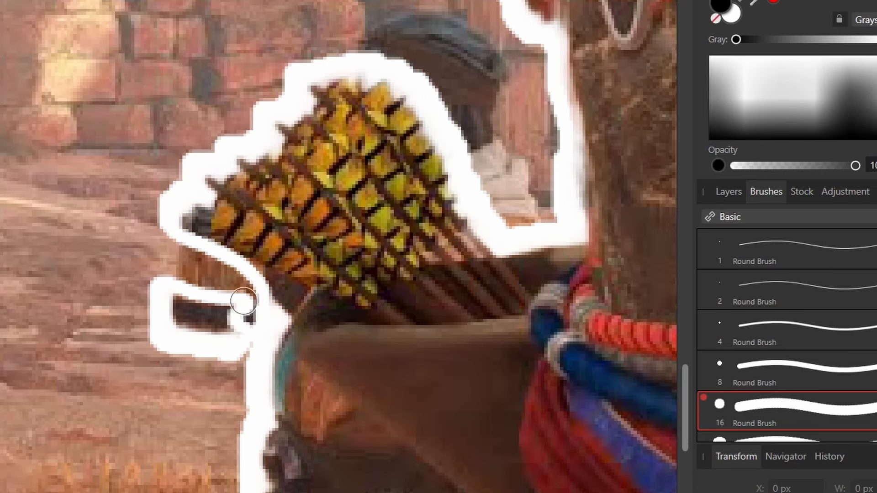
pyautogui.hotkey('ctrl', 'z')
pyautogui.hotkey('ctrl', 'z')
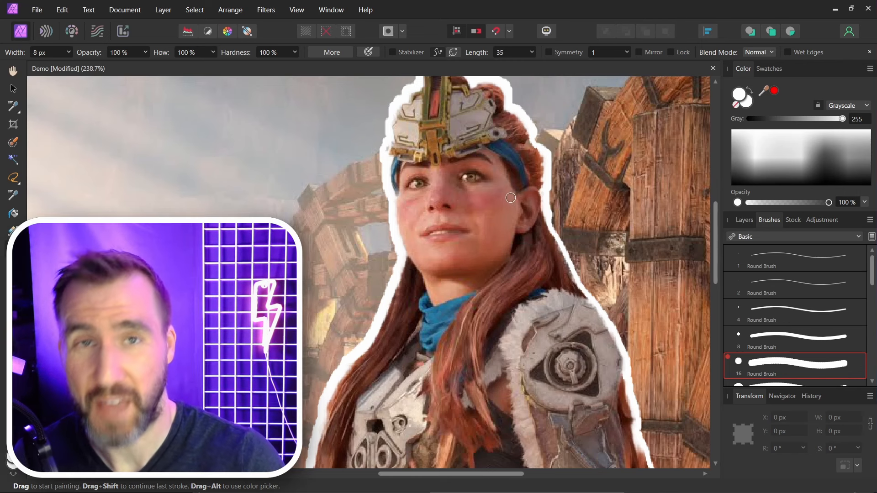
# Enlarge the Character layer to about 1597 × 898 px and reposition it so the woman's headpiece reaches the thumbnail's upper edge
pyautogui.hotkey('ctrl', '0')
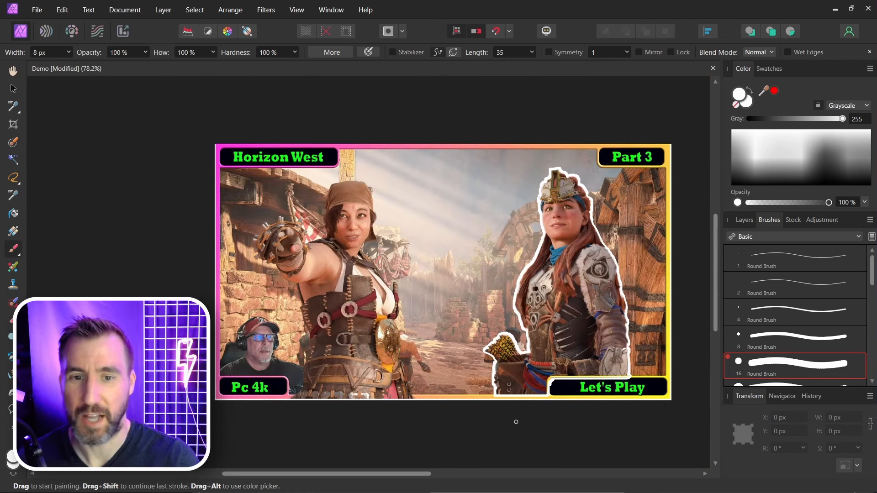
pyautogui.click(744, 220)
pyautogui.click(767, 257)
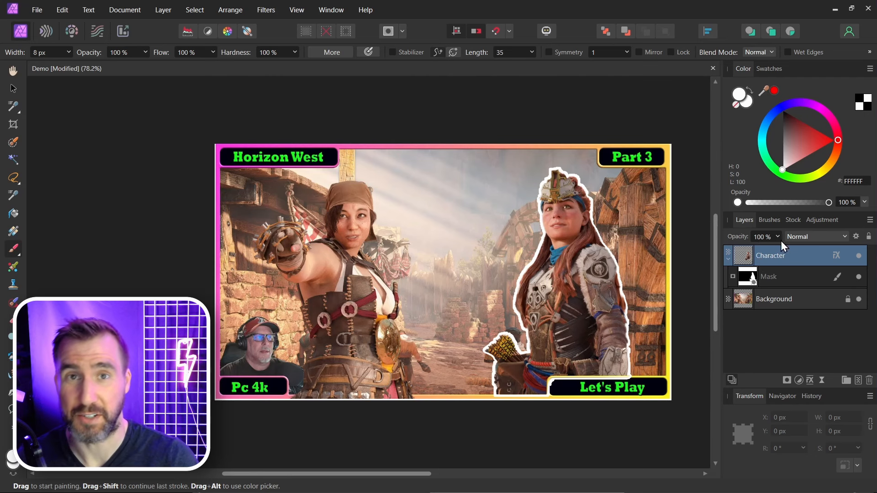
pyautogui.click(12, 88)
pyautogui.moveTo(214, 145); pyautogui.dragTo(174, 122)
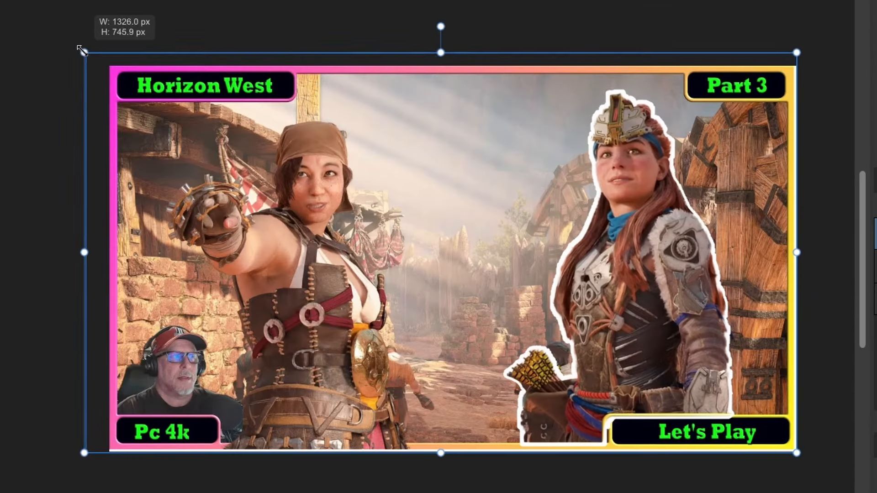
pyautogui.moveTo(48, 32); pyautogui.dragTo(0, 0)
pyautogui.moveTo(402, 98); pyautogui.dragTo(418, 117)
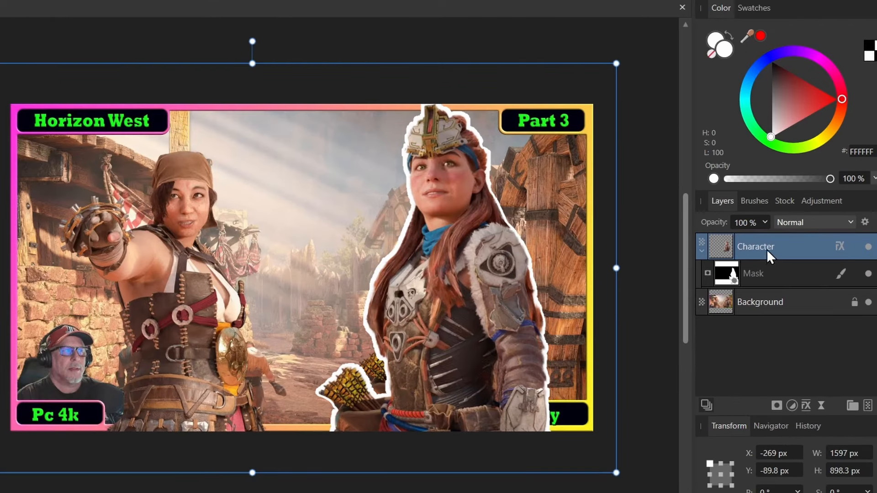
# Add a Vibrance adjustment to the Character layer with vibrance at about 97% and slightly raised saturation
pyautogui.click(791, 405)
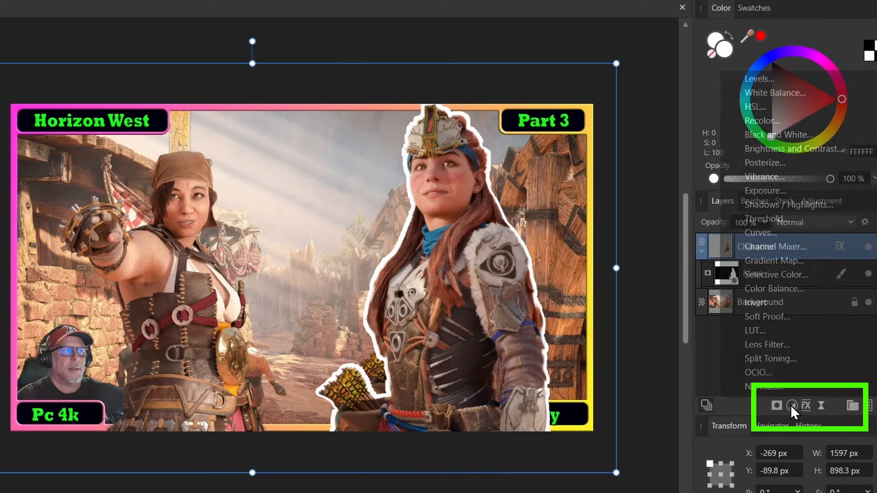
pyautogui.click(772, 176)
pyautogui.moveTo(610, 378); pyautogui.dragTo(241, 130)
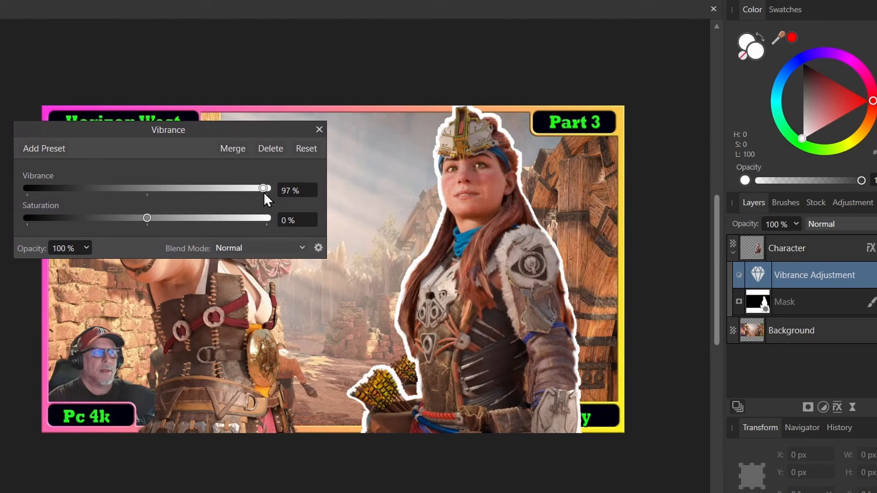
pyautogui.moveTo(147, 218); pyautogui.dragTo(167, 218)
# Add a Curves adjustment to the Character layer and shape a gentle contrast curve that brightens the highlights and deepens the shadows
pyautogui.click(777, 249)
pyautogui.click(822, 407)
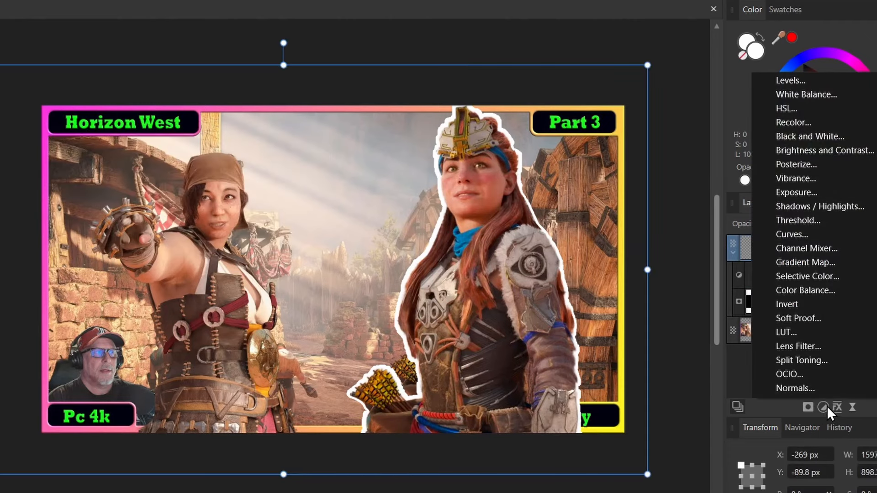
pyautogui.click(809, 232)
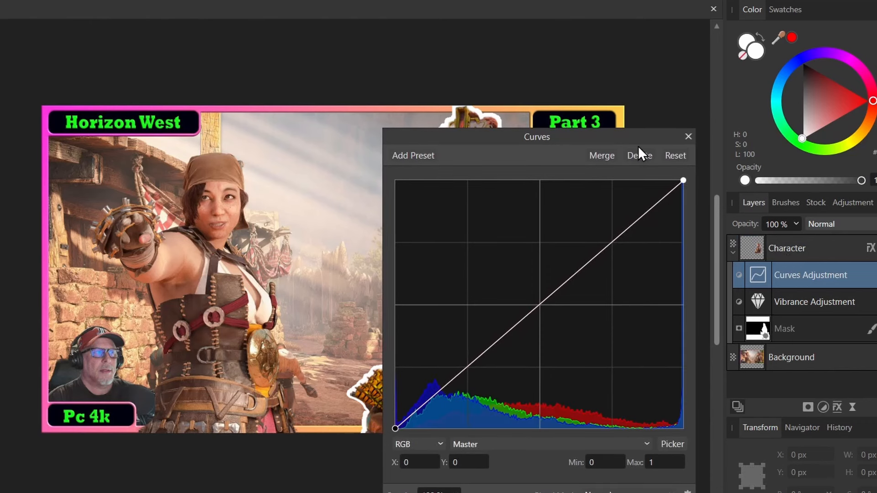
pyautogui.moveTo(638, 140); pyautogui.dragTo(270, 88)
pyautogui.moveTo(244, 191); pyautogui.dragTo(245, 183)
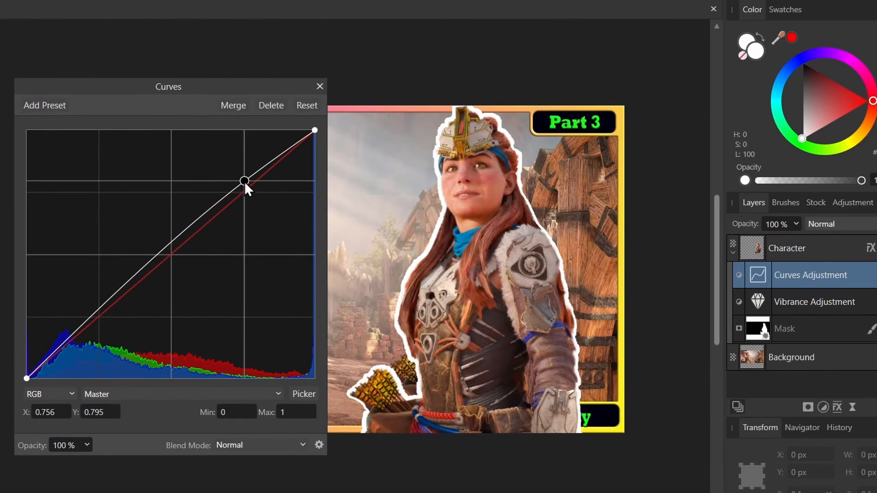
pyautogui.moveTo(78, 331)
pyautogui.mouseDown()
pyautogui.moveTo(84, 338)
pyautogui.moveTo(79, 332)
pyautogui.mouseUp()
pyautogui.moveTo(242, 181); pyautogui.dragTo(244, 176)
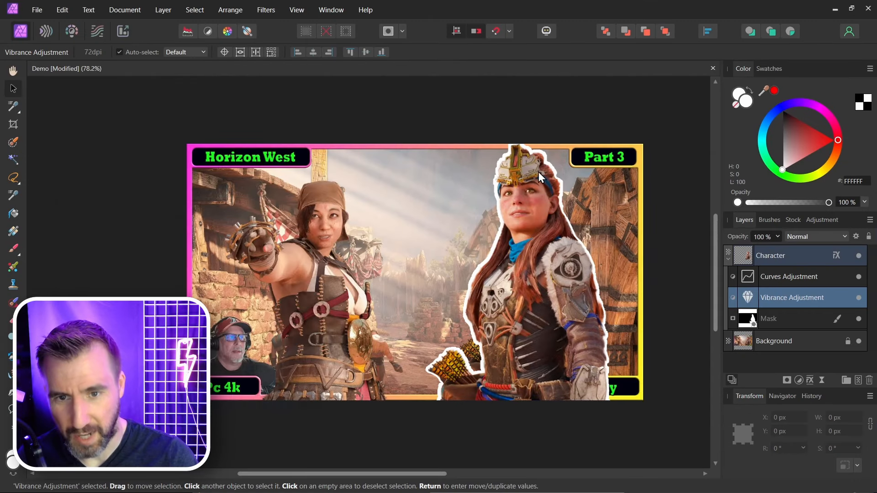
# Add an HSL adjustment to the Character layer, raising the blue saturation to about 40% and boosting the cyan saturation
pyautogui.click(749, 256)
pyautogui.click(801, 381)
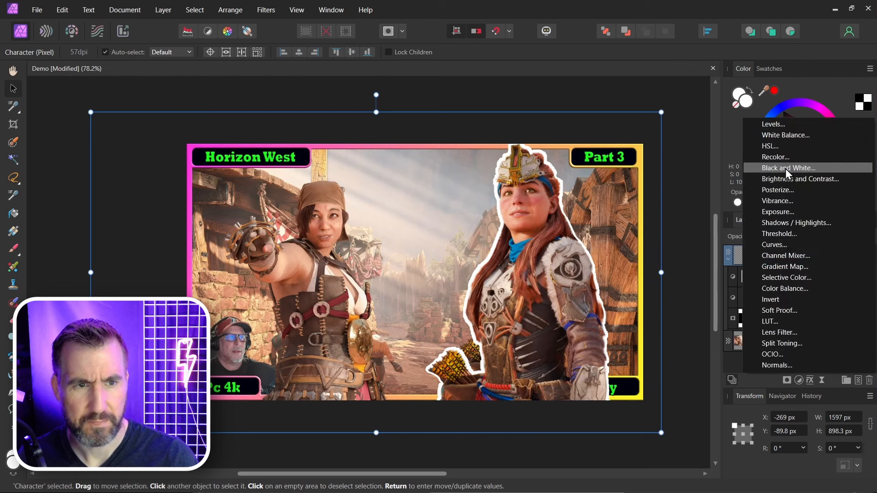
pyautogui.click(784, 148)
pyautogui.moveTo(270, 367); pyautogui.dragTo(307, 367)
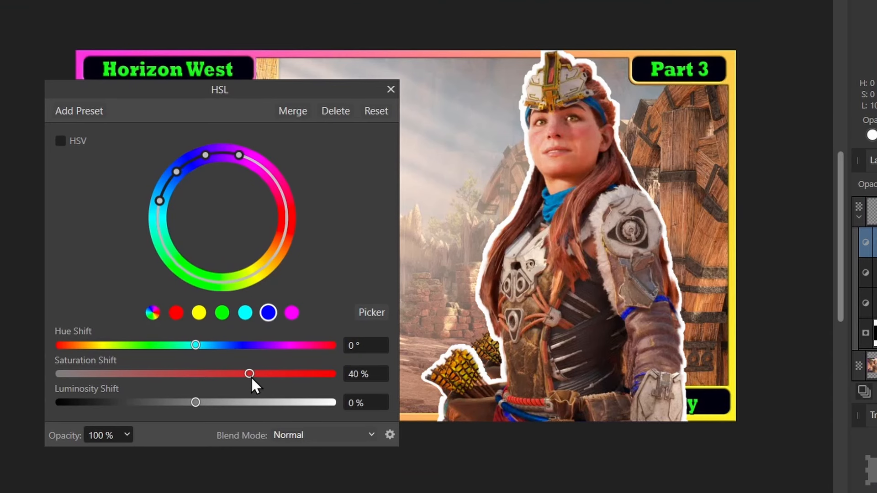
pyautogui.moveTo(251, 378); pyautogui.dragTo(249, 379)
pyautogui.click(245, 313)
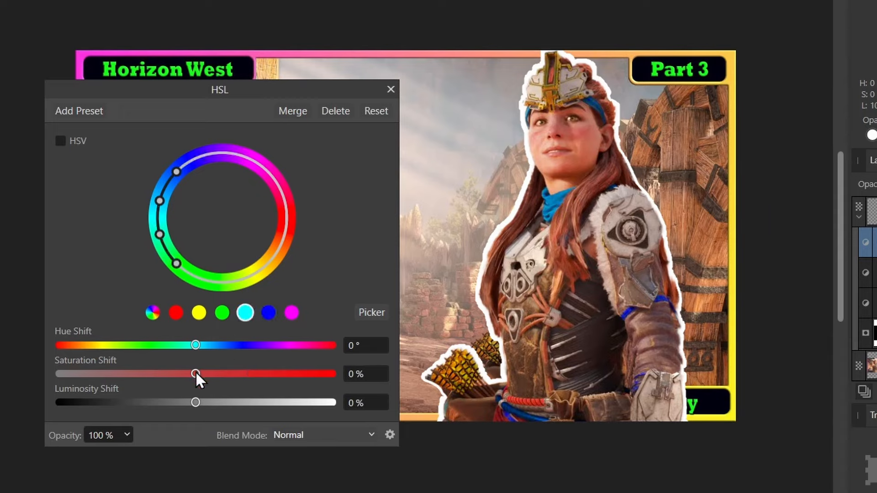
pyautogui.moveTo(176, 381); pyautogui.dragTo(281, 391)
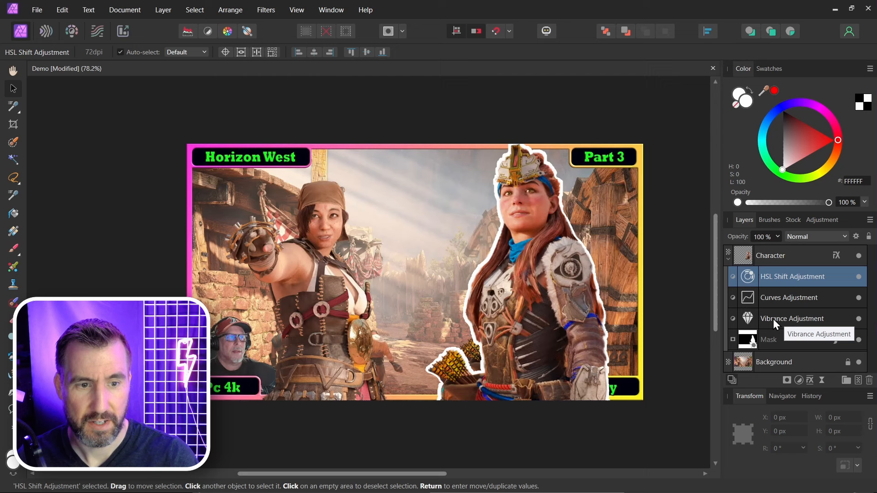
# Add a pixel layer between Character and Background, and set the Inpainting Brush to work on Current Layer & Below
pyautogui.keyDown('shift'); pyautogui.click(776, 318); pyautogui.keyUp('shift')
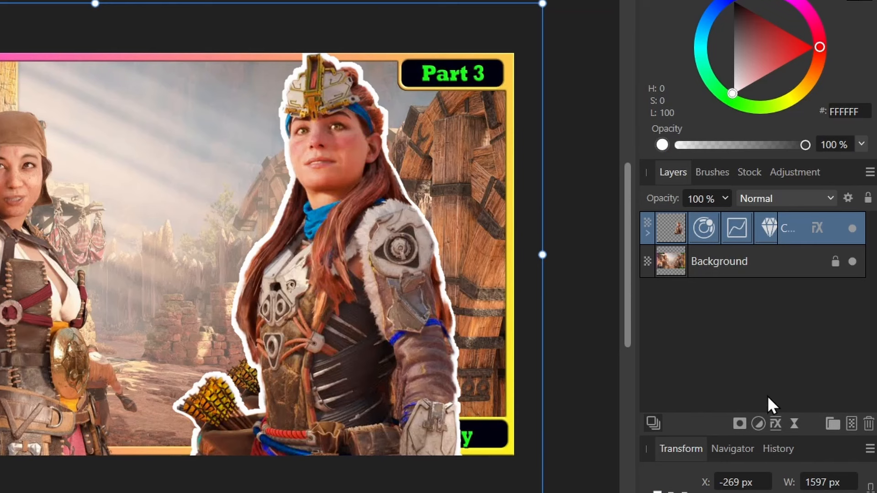
pyautogui.click(851, 424)
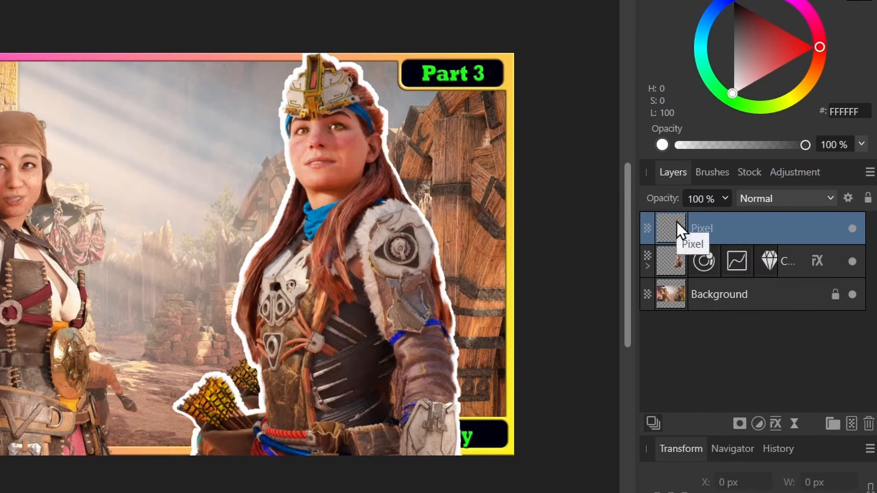
pyautogui.moveTo(675, 238); pyautogui.dragTo(672, 275)
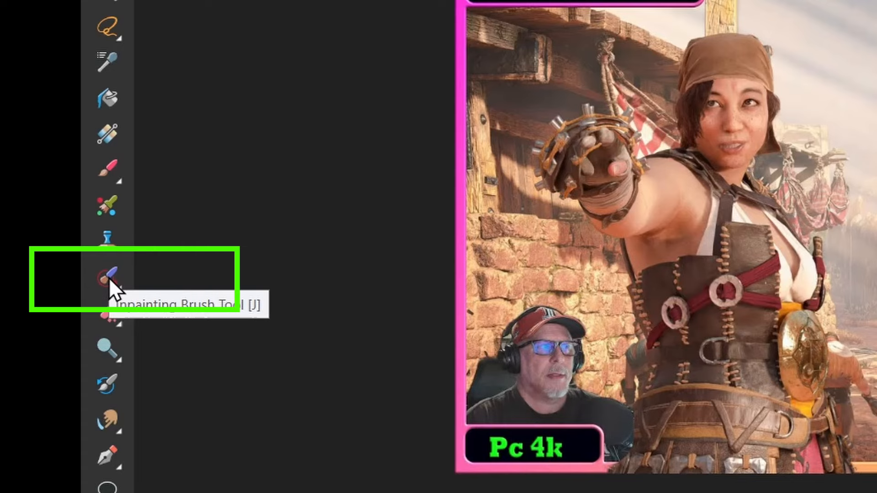
pyautogui.click(109, 278)
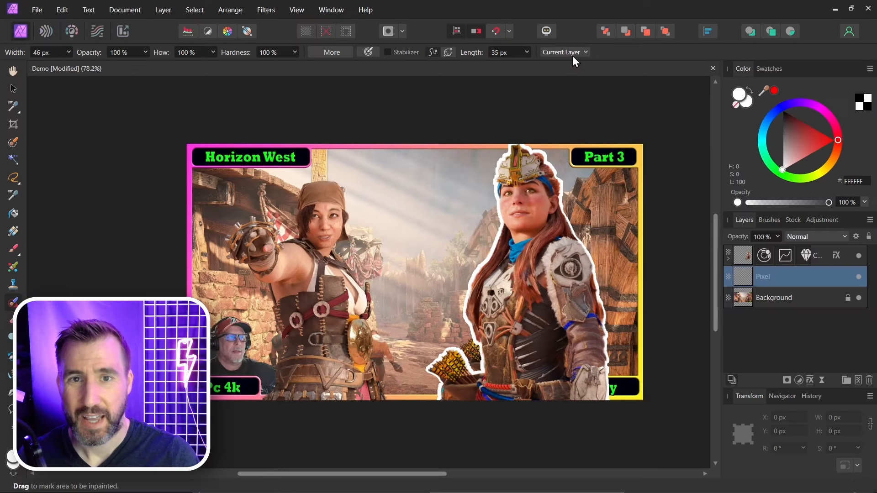
pyautogui.click(582, 54)
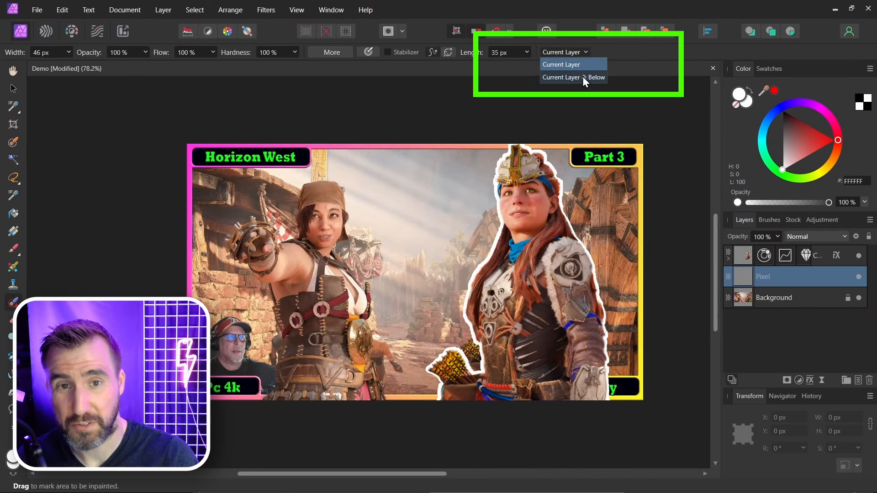
pyautogui.click(583, 75)
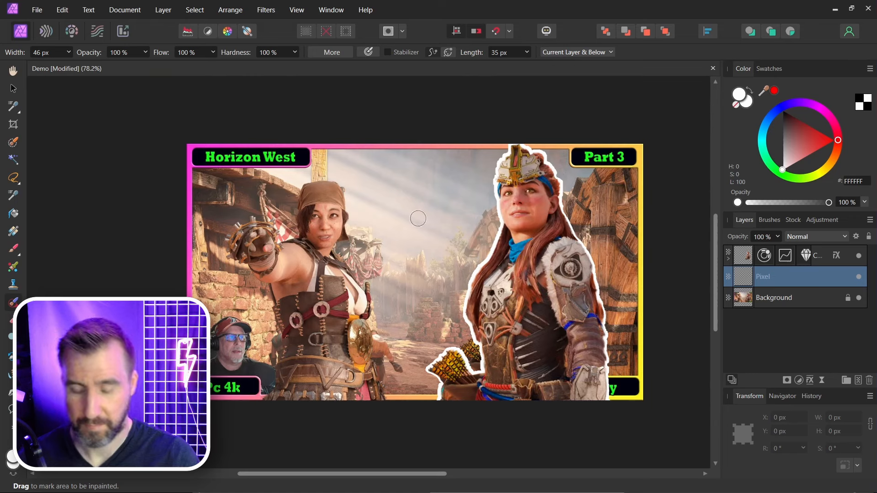
# Inpaint over the pointing woman in the brown headscarf to remove her from the thumbnail background
pyautogui.moveTo(311, 190)
pyautogui.mouseDown()
pyautogui.moveTo(272, 203)
pyautogui.moveTo(310, 220)
pyautogui.moveTo(250, 257)
pyautogui.mouseUp()
pyautogui.moveTo(200, 221)
pyautogui.mouseDown()
pyautogui.moveTo(229, 216)
pyautogui.moveTo(262, 258)
pyautogui.moveTo(257, 216)
pyautogui.moveTo(336, 180)
pyautogui.moveTo(366, 268)
pyautogui.moveTo(392, 422)
pyautogui.mouseUp()
pyautogui.moveTo(258, 310)
pyautogui.mouseDown()
pyautogui.moveTo(307, 420)
pyautogui.moveTo(347, 440)
pyautogui.moveTo(331, 257)
pyautogui.moveTo(337, 277)
pyautogui.mouseUp()
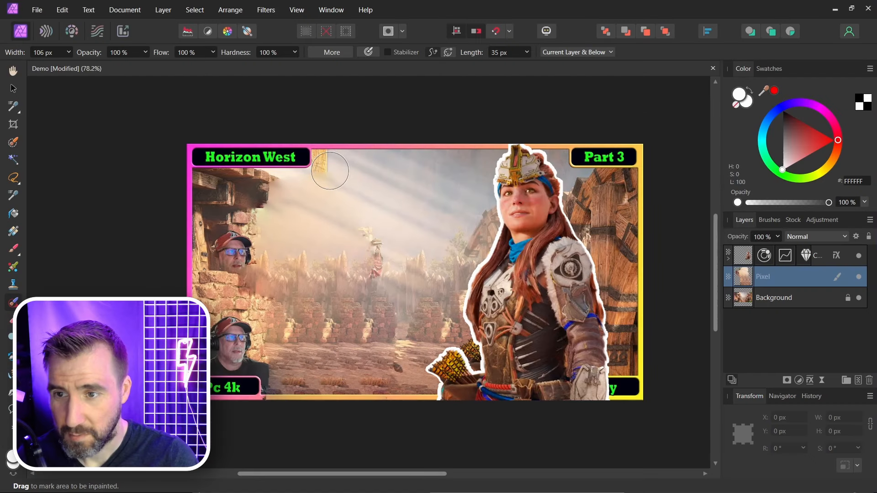
# Inpaint the leftover post and cloth fragments, the duplicated webcam face and the repeated spires along the background wall
pyautogui.moveTo(330, 170); pyautogui.dragTo(324, 162)
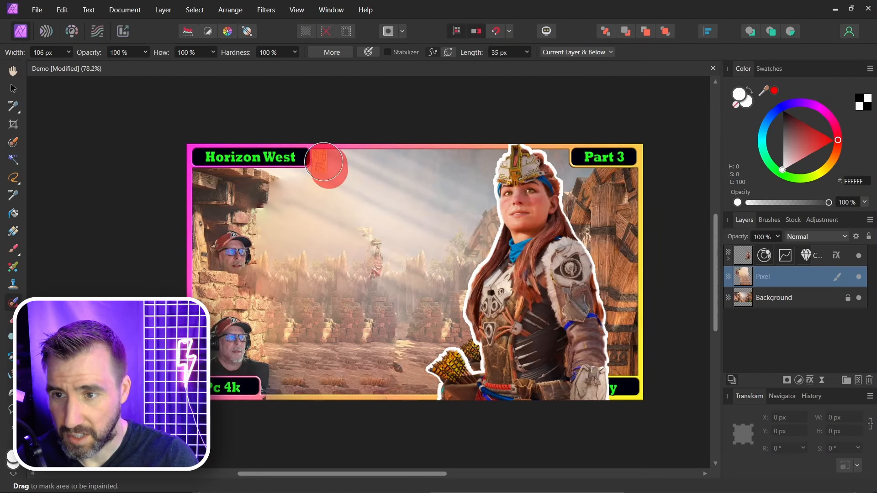
pyautogui.moveTo(378, 230); pyautogui.dragTo(376, 271)
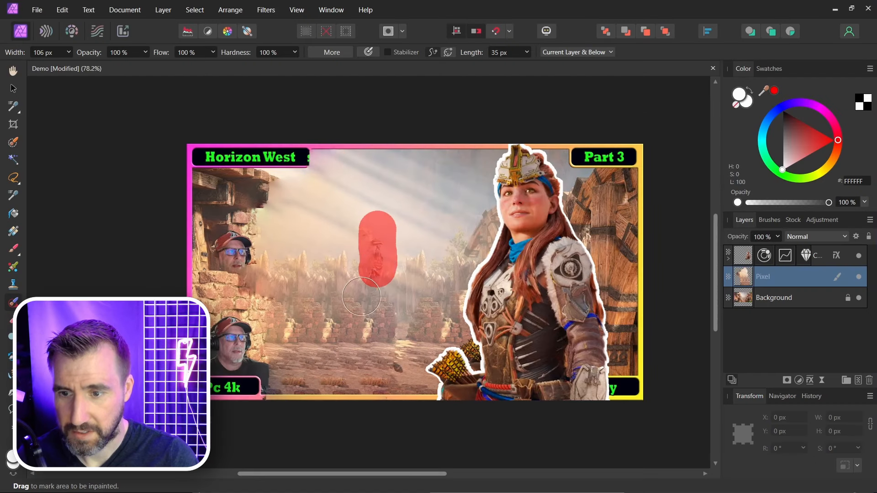
pyautogui.moveTo(242, 257); pyautogui.dragTo(233, 239)
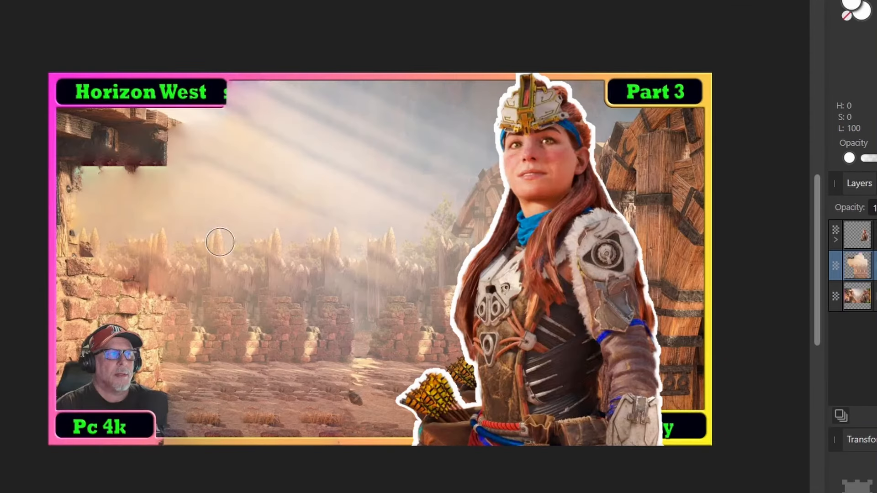
pyautogui.moveTo(303, 260); pyautogui.dragTo(344, 258)
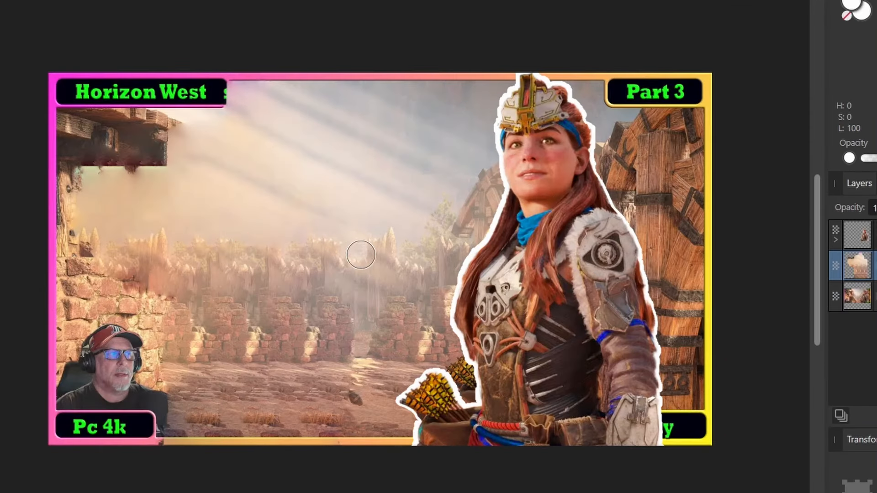
pyautogui.click(382, 231)
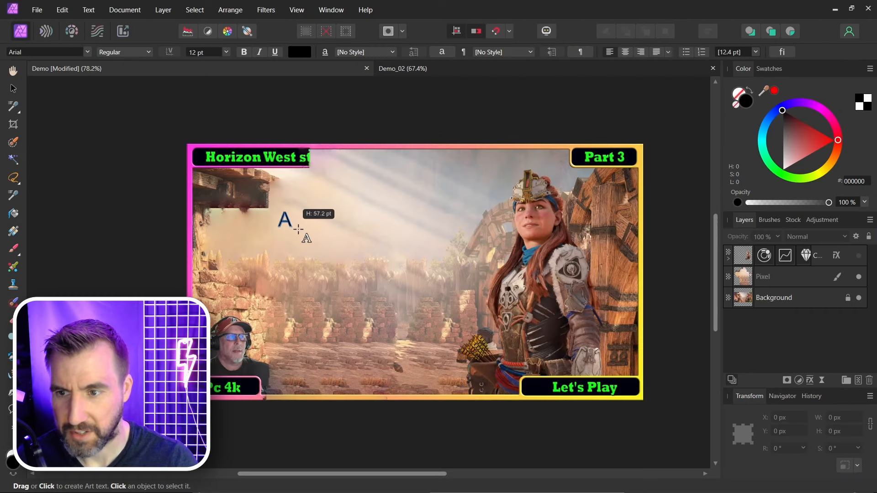
# Add the art text "LET'S PLAY" across the open background, set its font to Anton and enlarge it to 145.2 pt
pyautogui.moveTo(299, 230); pyautogui.dragTo(305, 238)
pyautogui.write("LET'S ")
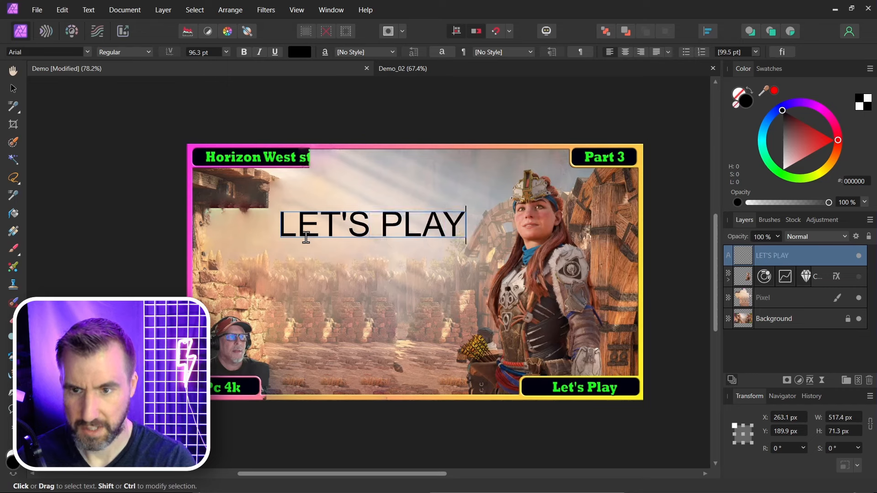
pyautogui.write('PLAY')
pyautogui.press('Escape')
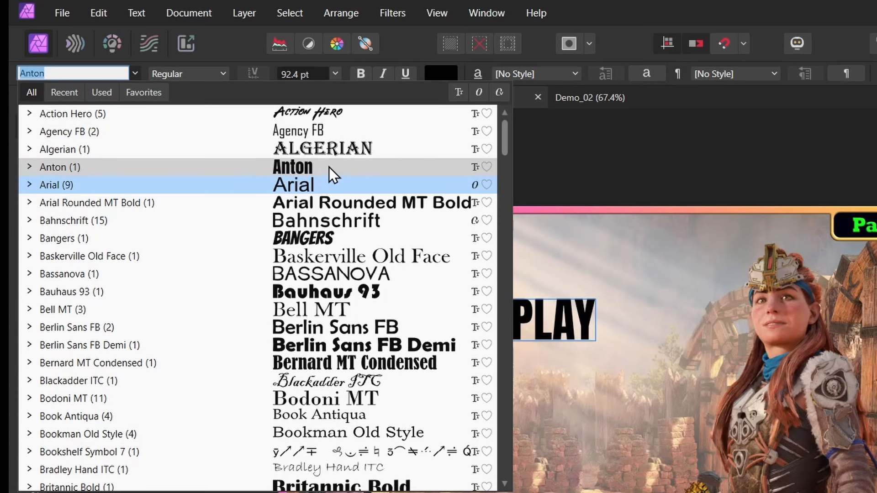
pyautogui.click(314, 170)
pyautogui.moveTo(595, 299)
pyautogui.mouseDown()
pyautogui.moveTo(692, 245)
pyautogui.moveTo(593, 311)
pyautogui.mouseUp()
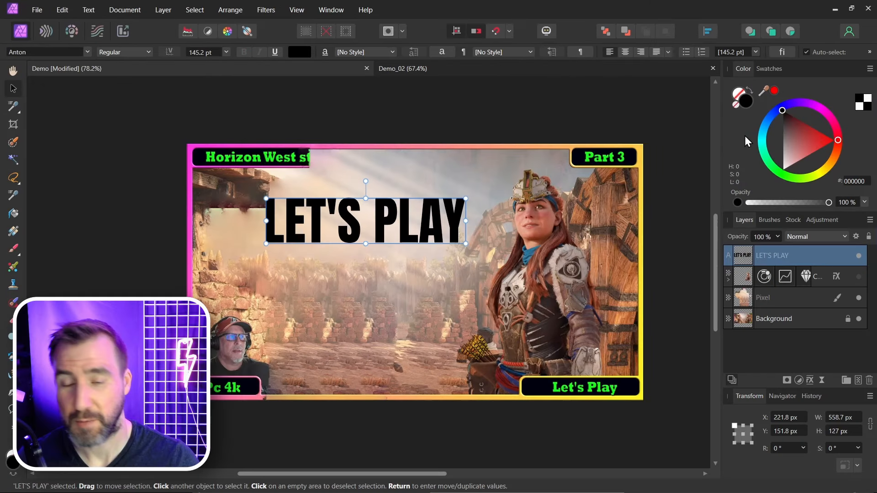
# Recolour the LET'S PLAY text to pure yellow, FFFF00, by setting its green value to 255
pyautogui.moveTo(834, 161); pyautogui.dragTo(821, 174)
pyautogui.doubleClick(745, 100)
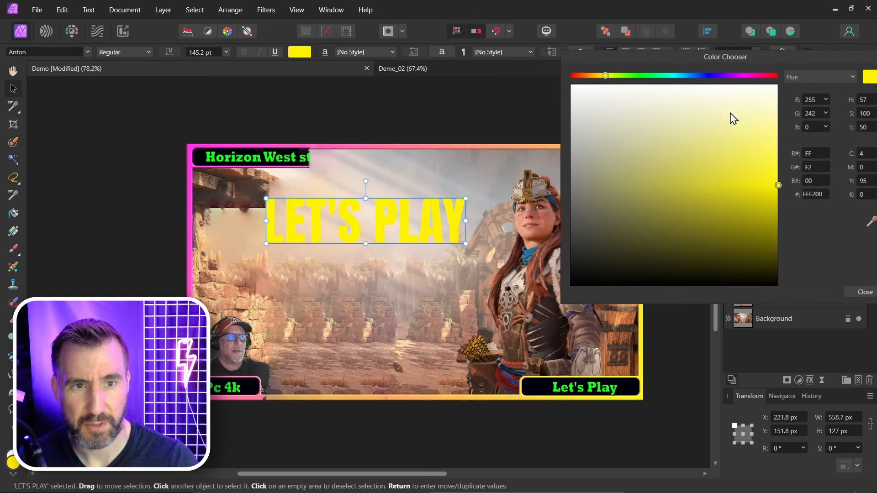
pyautogui.click(673, 127)
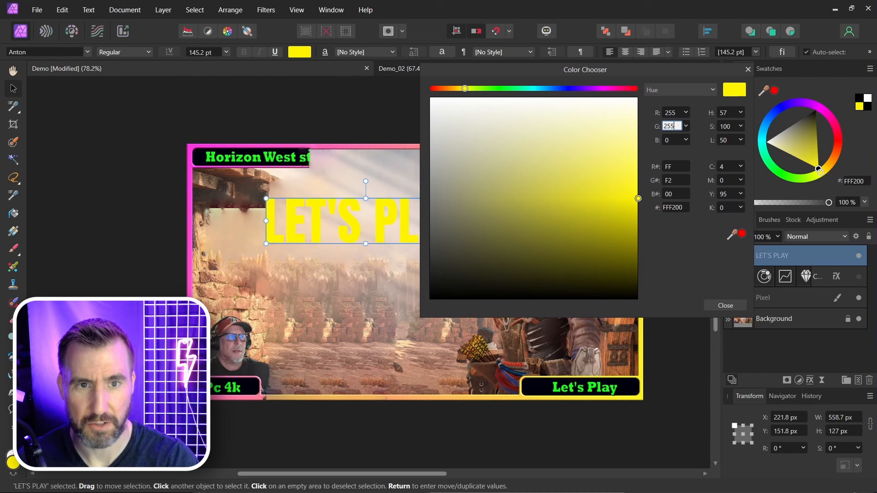
pyautogui.write('255')
pyautogui.press('Return')
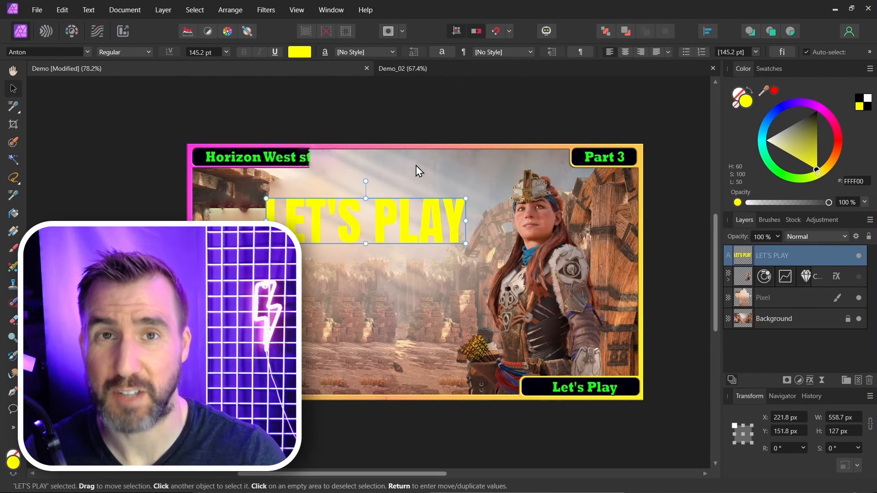
# Add a black rectangle about 629 x 184 px behind the LET'S PLAY text and group the two together
pyautogui.click(13, 410)
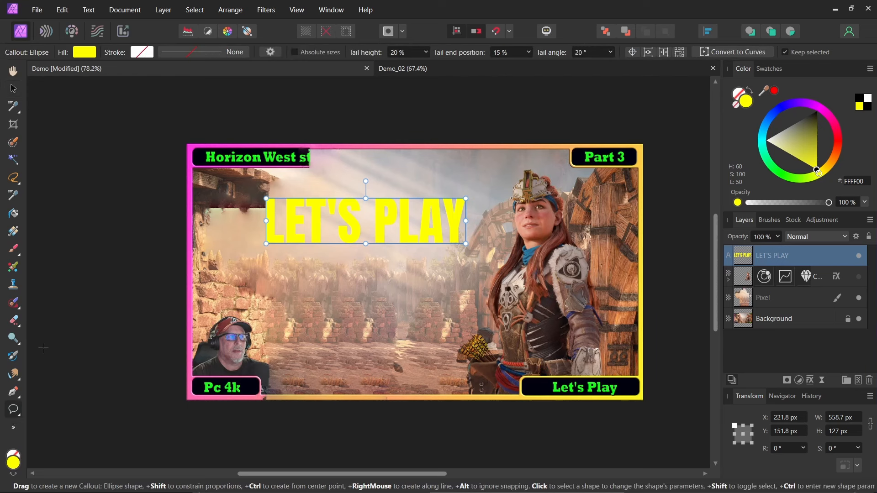
pyautogui.click(61, 86)
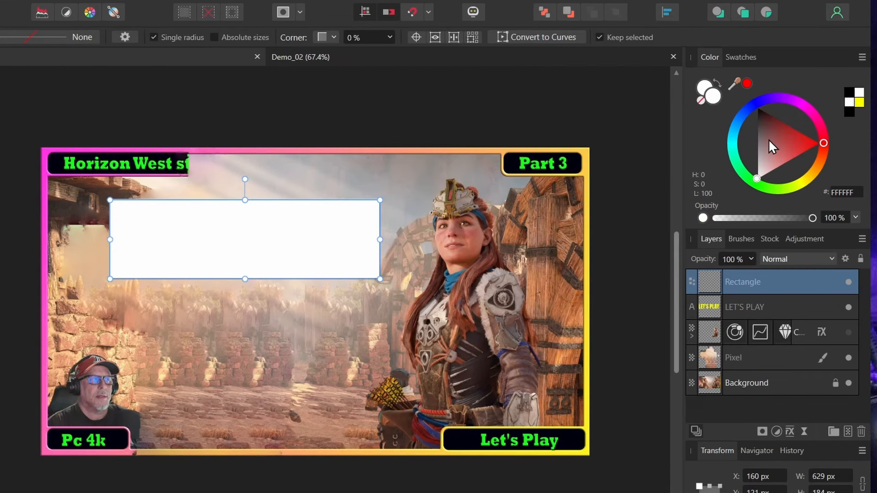
pyautogui.moveTo(793, 136); pyautogui.dragTo(769, 99)
pyautogui.moveTo(711, 307); pyautogui.dragTo(717, 269)
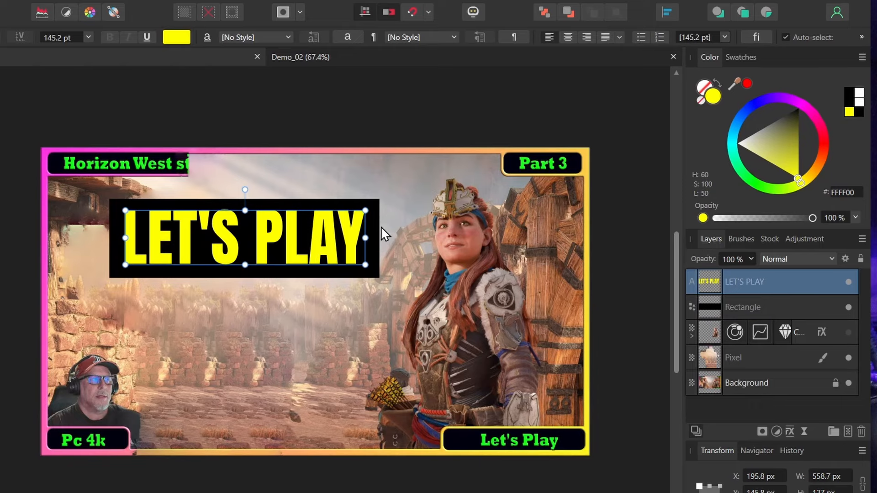
pyautogui.keyDown('shift'); pyautogui.click(717, 312); pyautogui.keyUp('shift')
pyautogui.hotkey('ctrl', 'g')
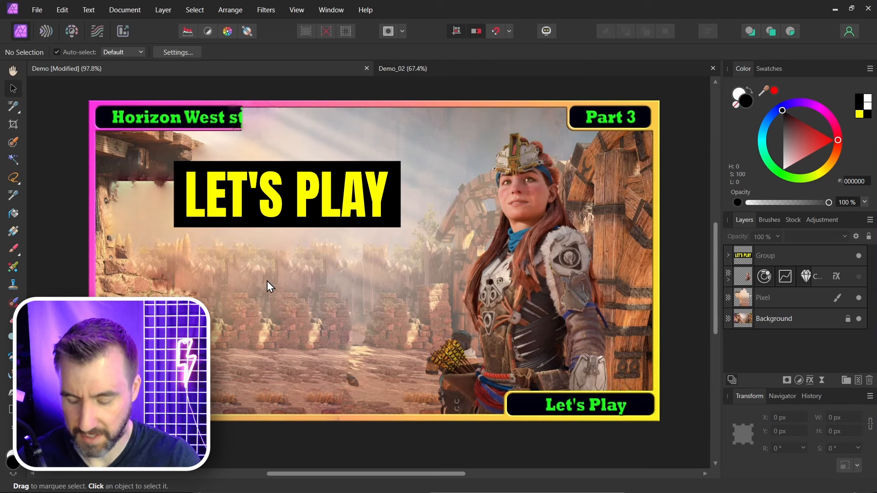
# Add HORIZON, FORBIDDEN and WEST as three separate stacked text lines below the LET'S PLAY box and colour them white
pyautogui.press('t')
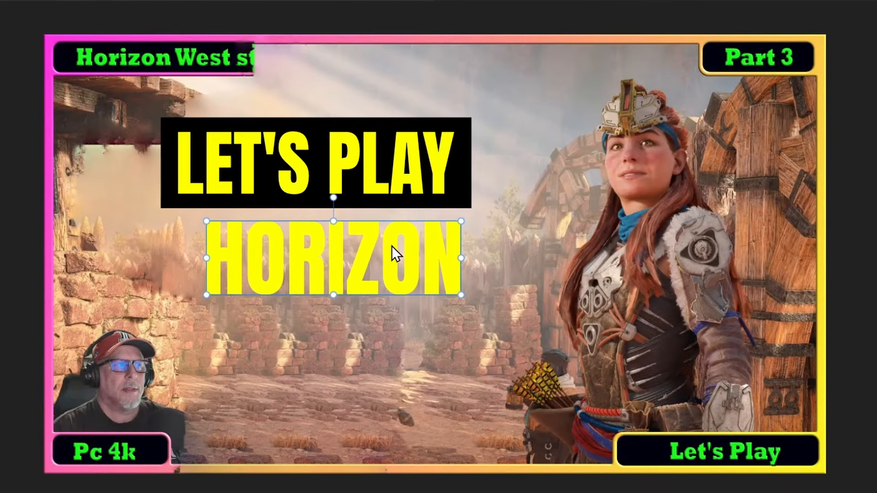
pyautogui.moveTo(392, 246); pyautogui.dragTo(385, 339)
pyautogui.doubleClick(406, 334)
pyautogui.write('FORBIDDEN')
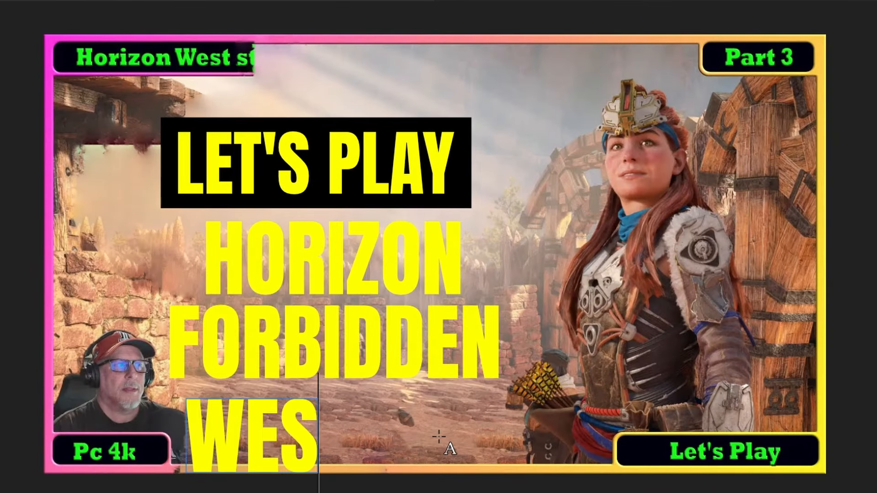
pyautogui.write('T')
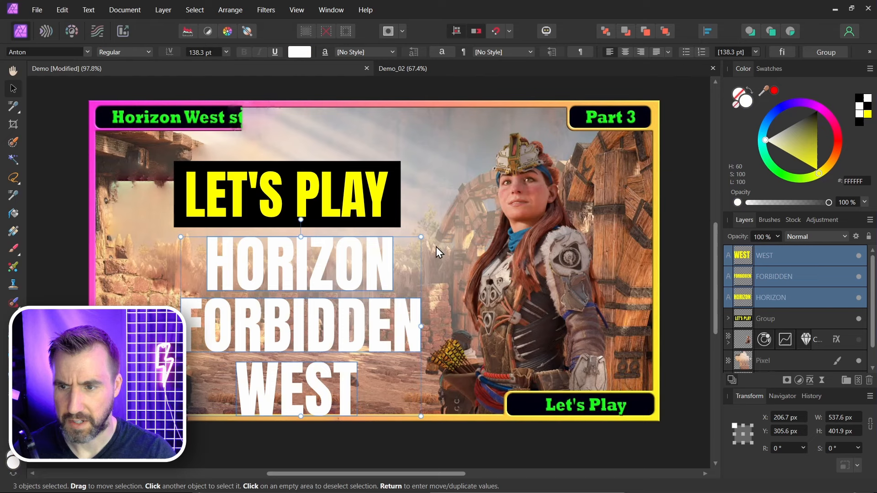
# Scale the three title lines down to 108 pt, set their font to Detacher and reposition them below LET'S PLAY
pyautogui.moveTo(379, 256); pyautogui.dragTo(344, 274)
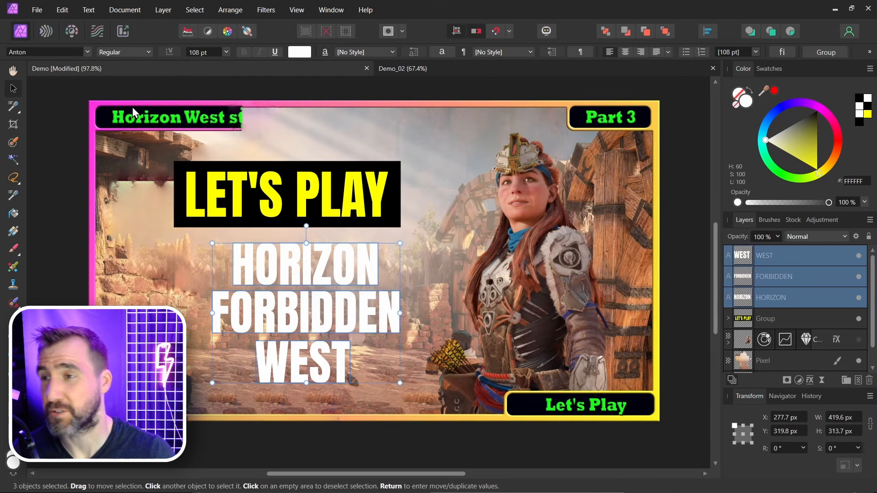
pyautogui.click(86, 51)
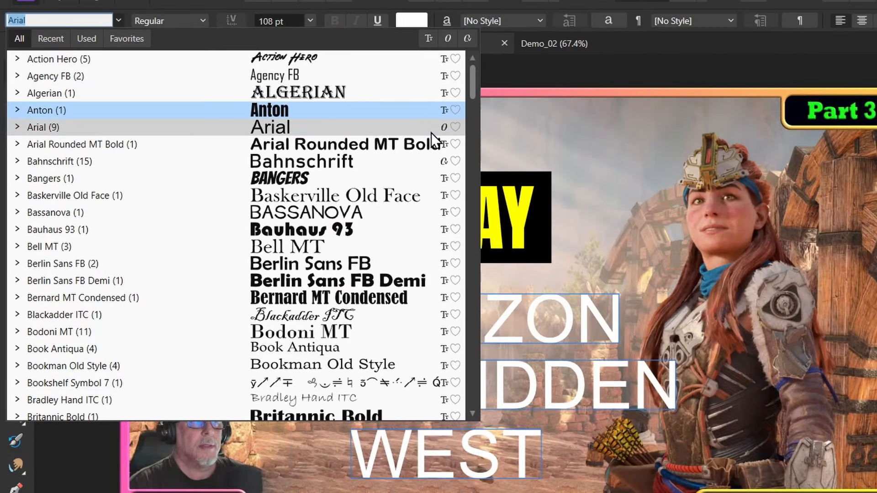
pyautogui.moveTo(473, 89); pyautogui.dragTo(474, 139)
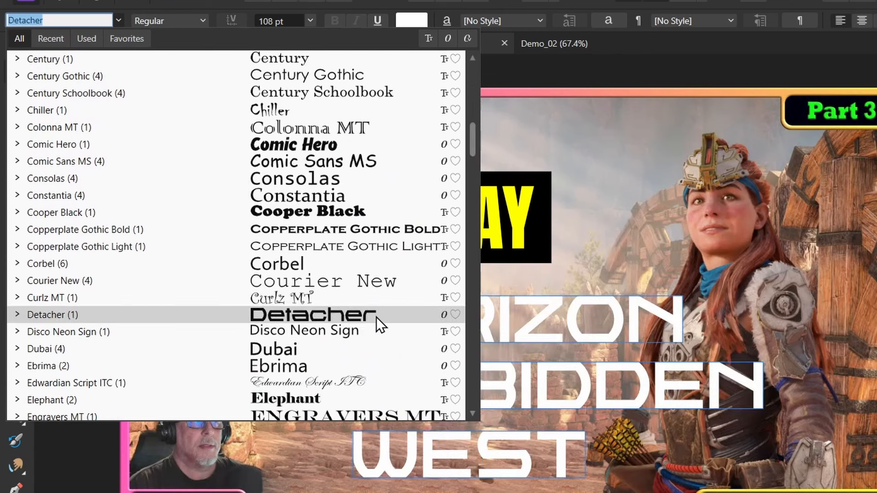
pyautogui.click(322, 316)
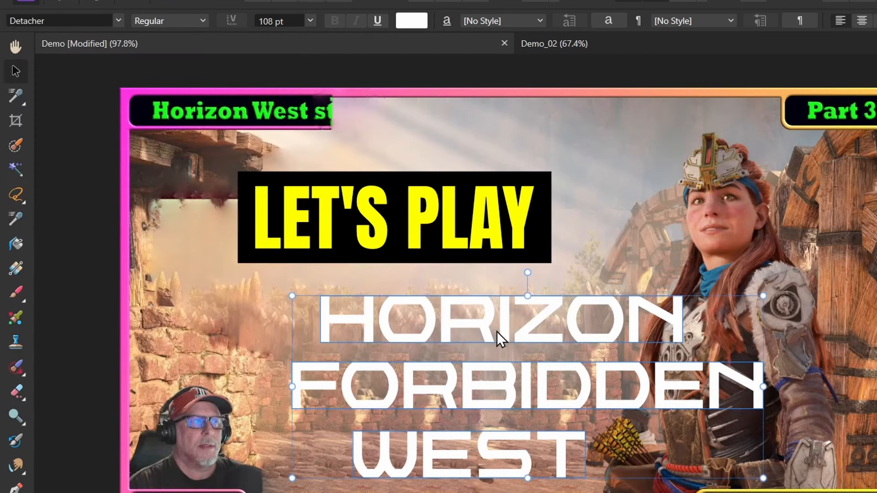
pyautogui.moveTo(496, 332); pyautogui.dragTo(421, 320)
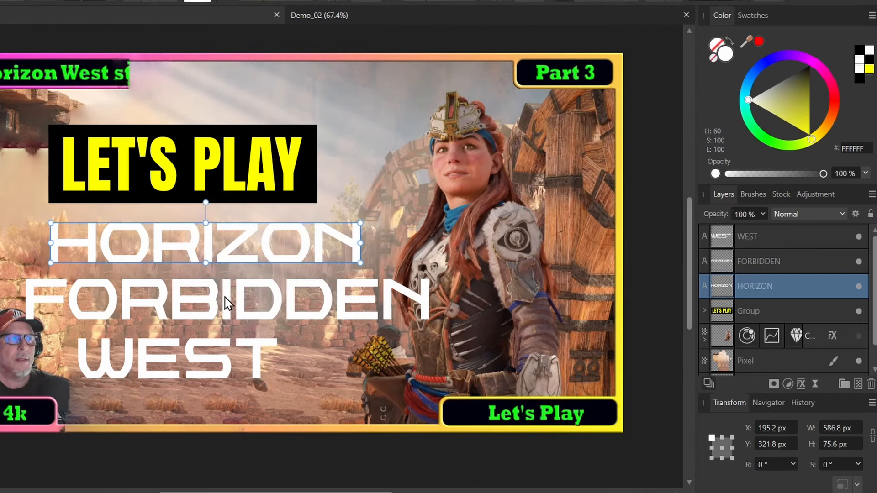
# Give HORIZON, FORBIDDEN and WEST a black outside outline of 3.3 px and an outer shadow
pyautogui.keyDown('shift'); pyautogui.click(322, 313); pyautogui.keyUp('shift')
pyautogui.keyDown('shift'); pyautogui.click(219, 362); pyautogui.keyUp('shift')
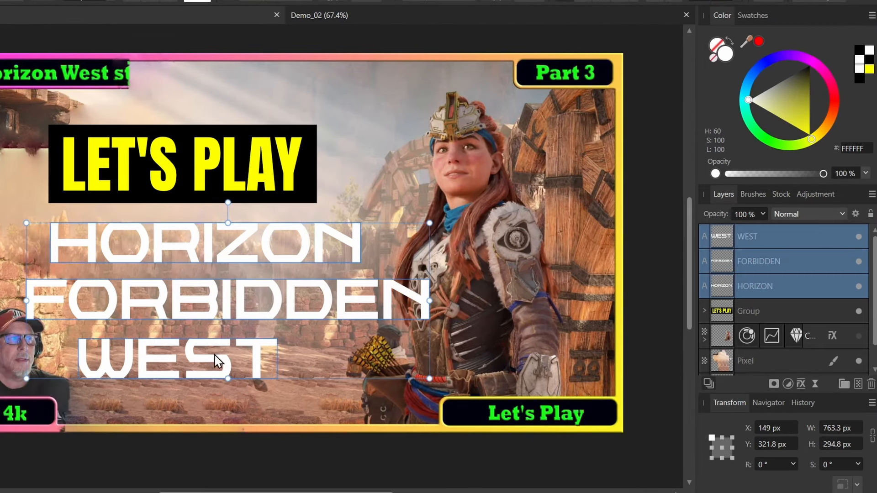
pyautogui.click(802, 384)
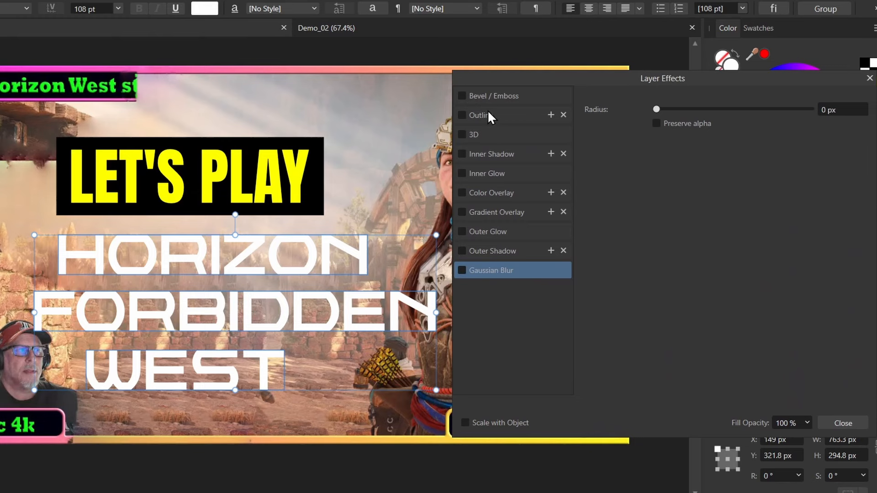
pyautogui.click(462, 116)
pyautogui.moveTo(655, 141); pyautogui.dragTo(700, 141)
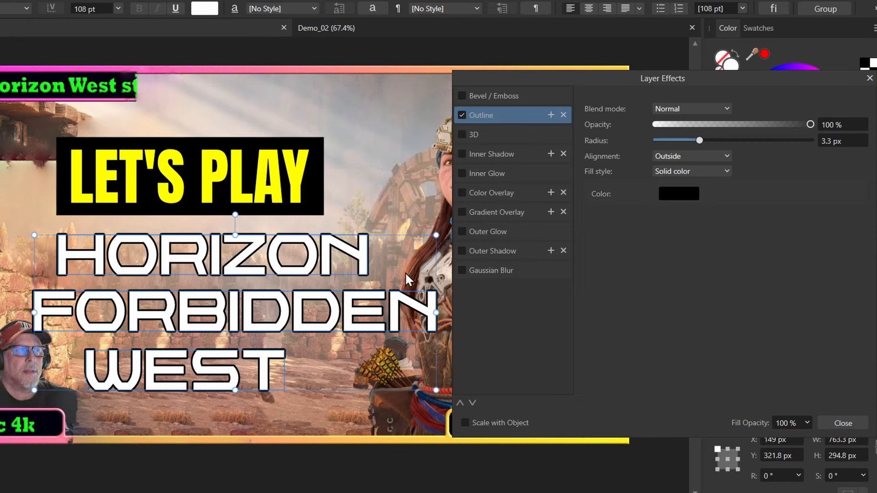
pyautogui.click(476, 258)
pyautogui.moveTo(657, 141); pyautogui.dragTo(727, 141)
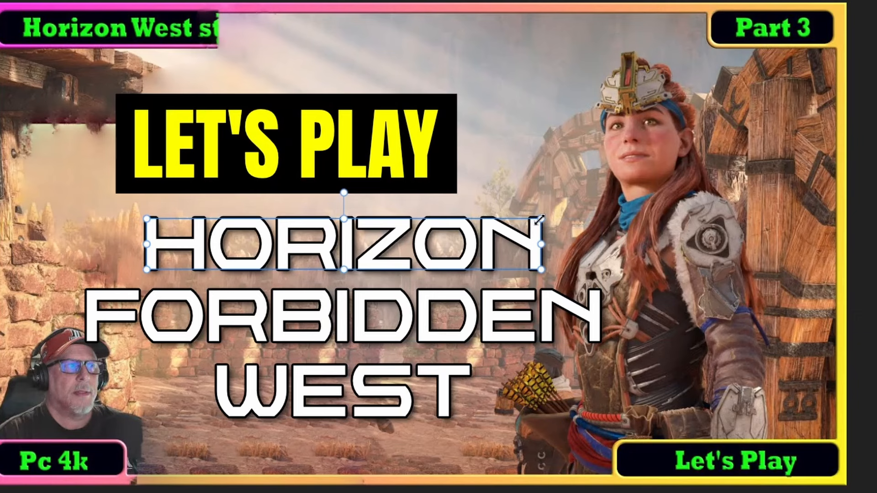
# Enlarge HORIZON across the background, and reduce FORBIDDEN and WEST to 90.4 pt in light blue, 73F3FF
pyautogui.moveTo(539, 229); pyautogui.dragTo(566, 243)
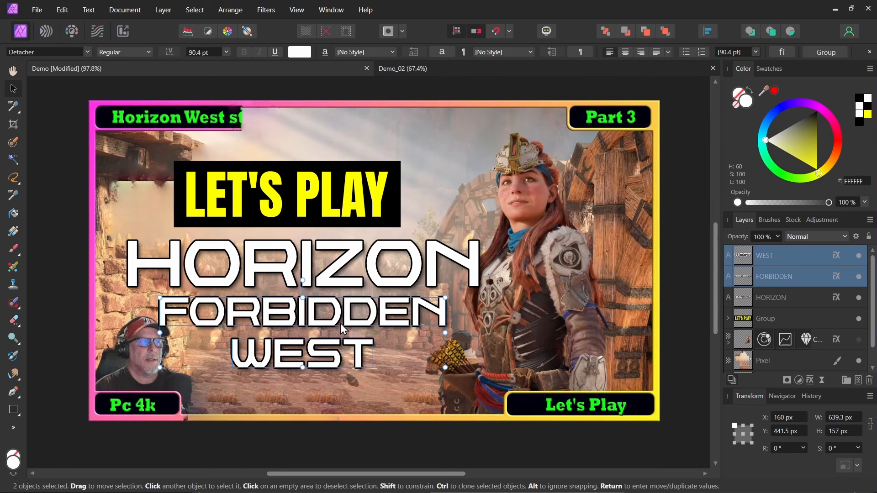
pyautogui.moveTo(755, 133); pyautogui.dragTo(790, 117)
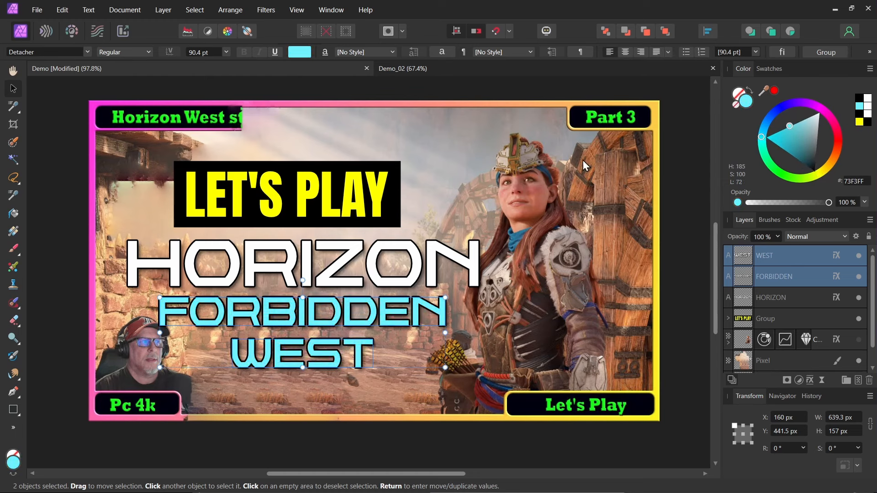
# Apply a vertical linear gradient from white to light grey to the HORIZON text
pyautogui.click(330, 268)
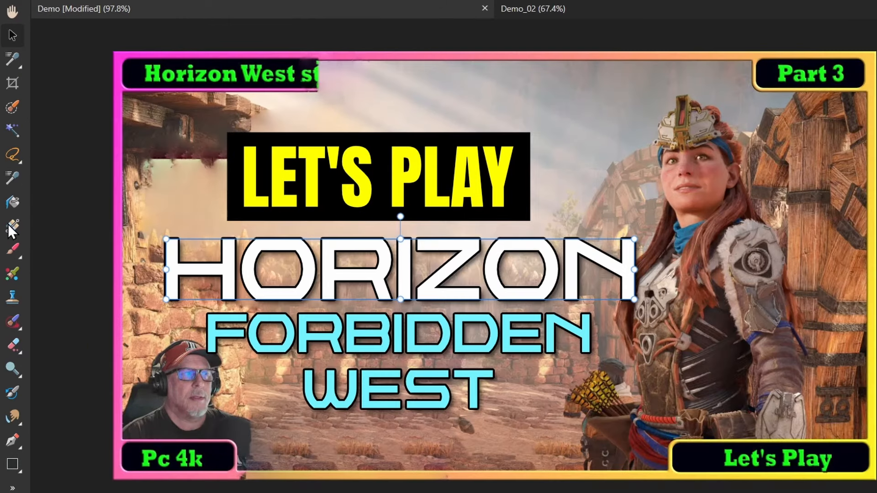
pyautogui.click(13, 227)
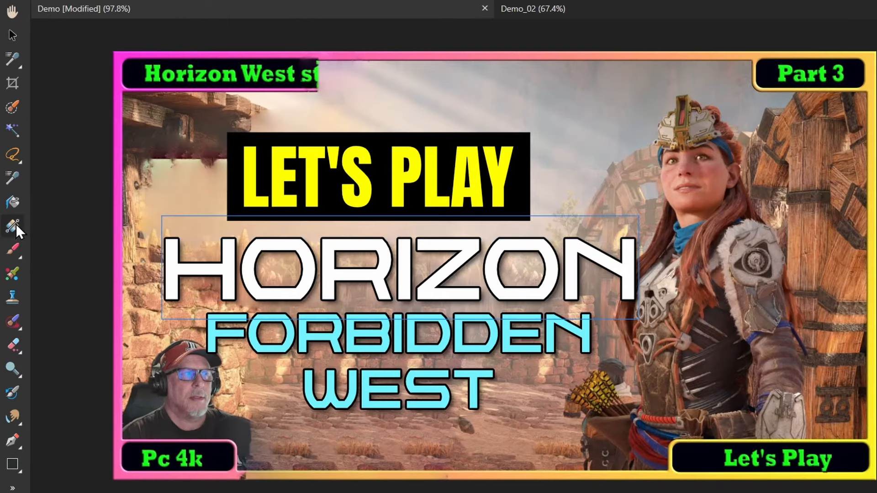
pyautogui.moveTo(459, 247); pyautogui.dragTo(459, 271)
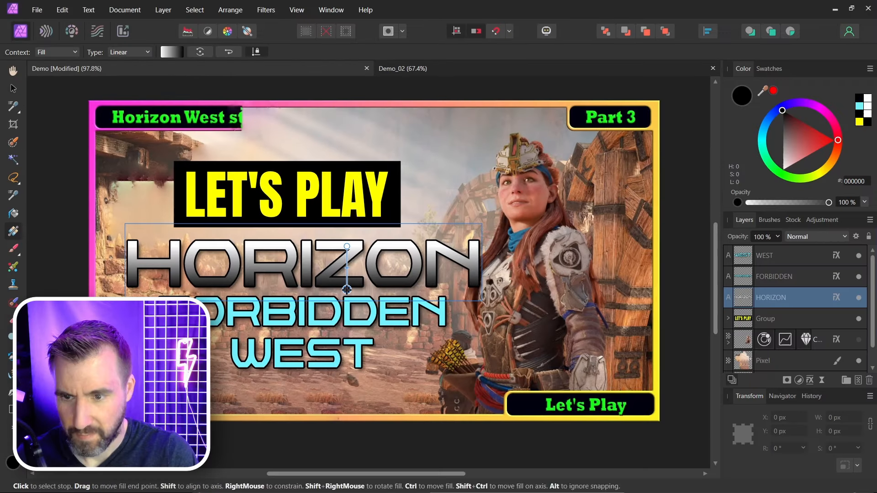
pyautogui.moveTo(796, 129); pyautogui.dragTo(747, 157)
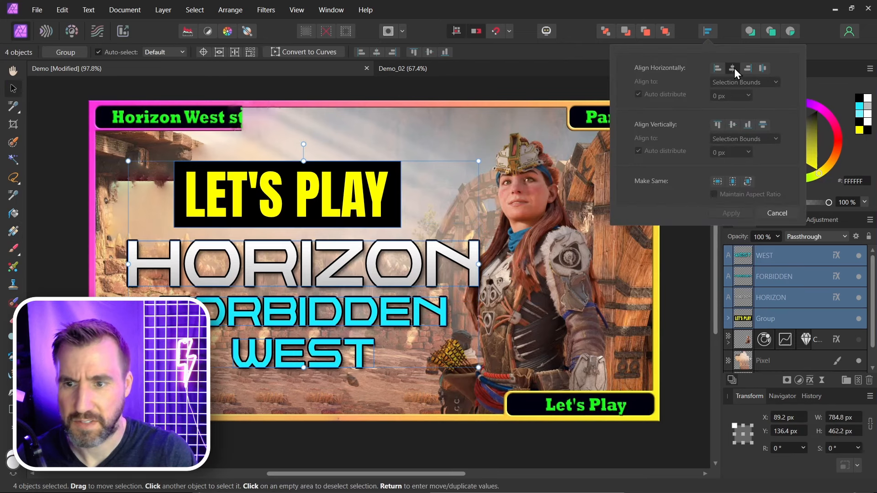
# Centre the four text elements horizontally on each other and show the outlined Character layer again
pyautogui.click(733, 68)
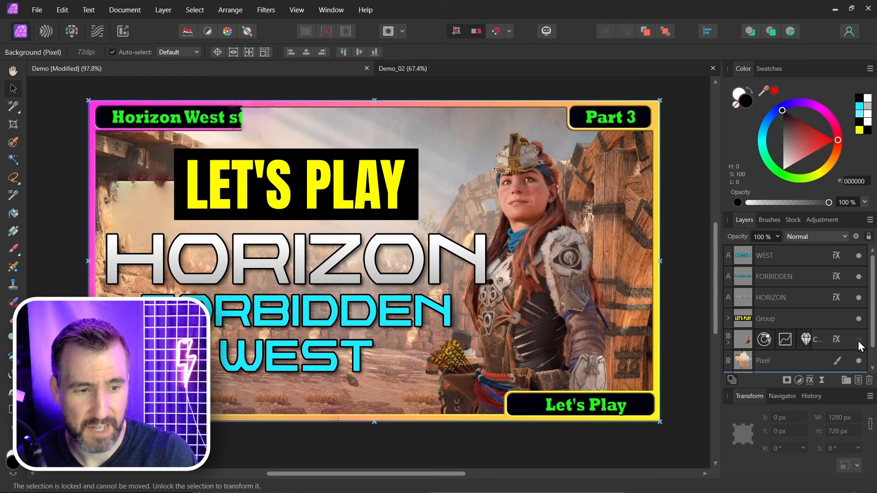
pyautogui.click(859, 341)
pyautogui.click(530, 188)
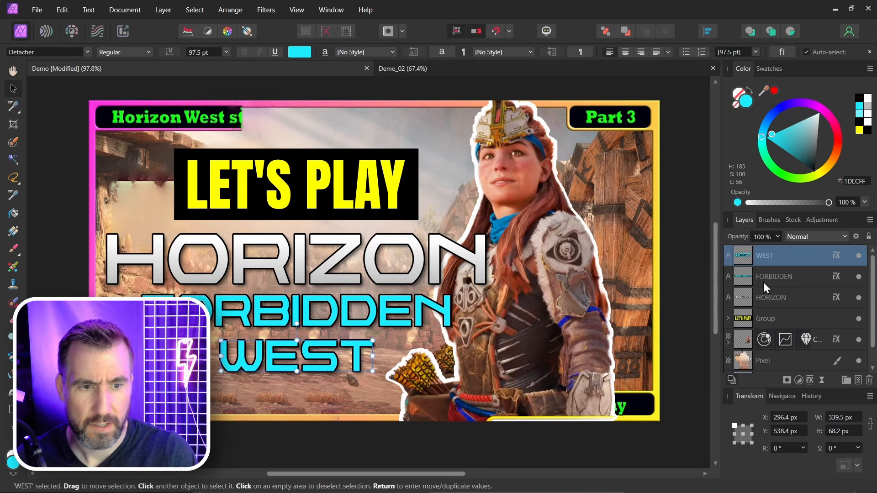
# Group the three title lines with the LET'S PLAY group and name the new group Text
pyautogui.keyDown('shift'); pyautogui.click(745, 322); pyautogui.keyUp('shift')
pyautogui.hotkey('ctrl', 'g')
pyautogui.doubleClick(776, 256)
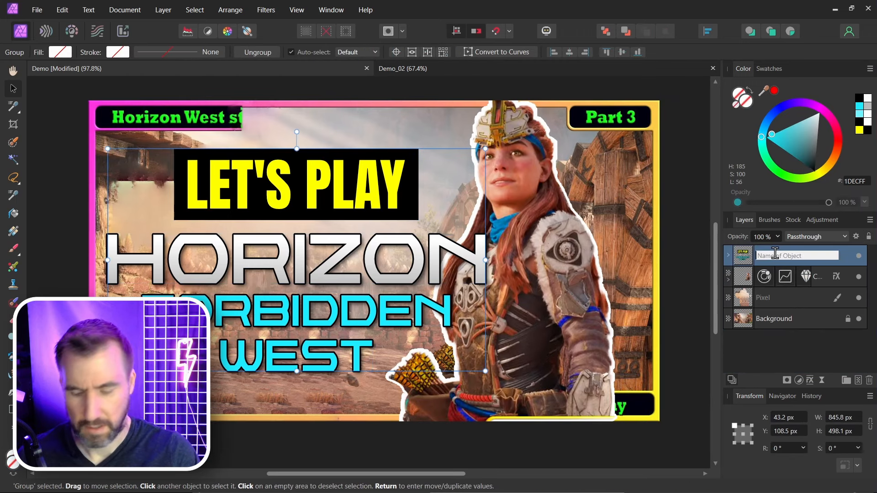
pyautogui.press('Return')
# With the Text and Character layers hidden, inpaint the arrows and quiver beside the background woman on the Pixel layer
pyautogui.scroll(-5, 542, 221)
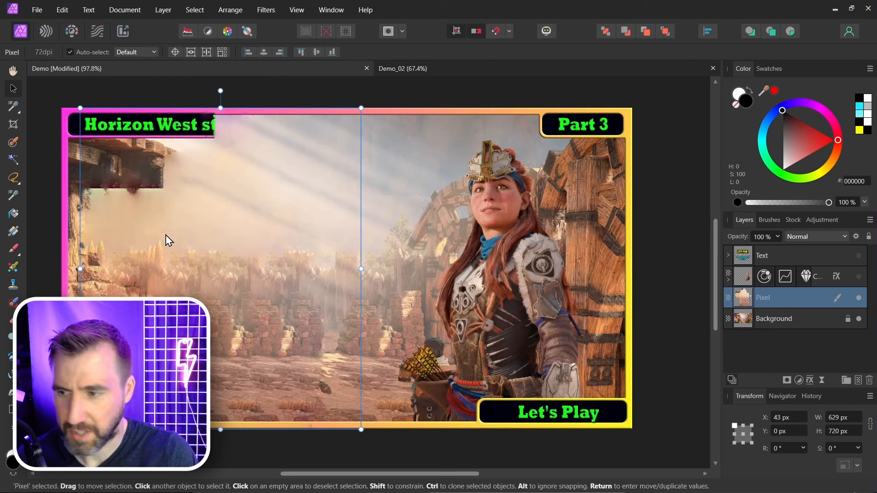
pyautogui.click(13, 302)
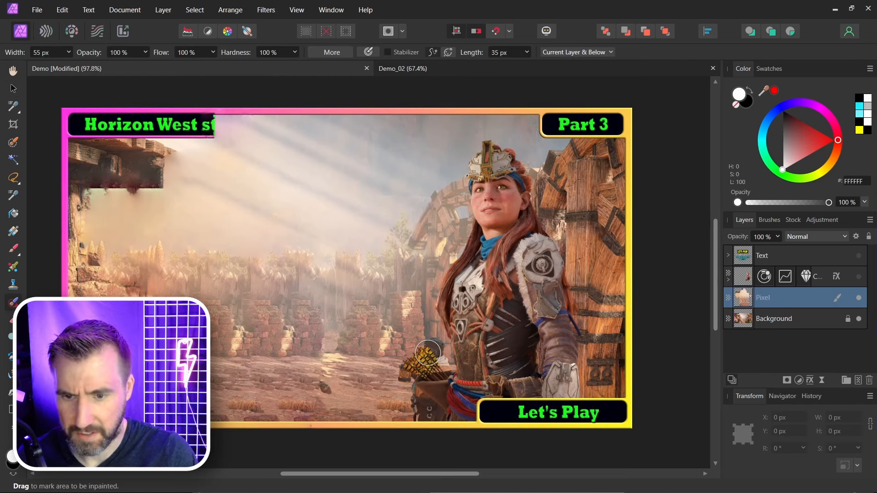
pyautogui.moveTo(428, 353); pyautogui.dragTo(430, 364)
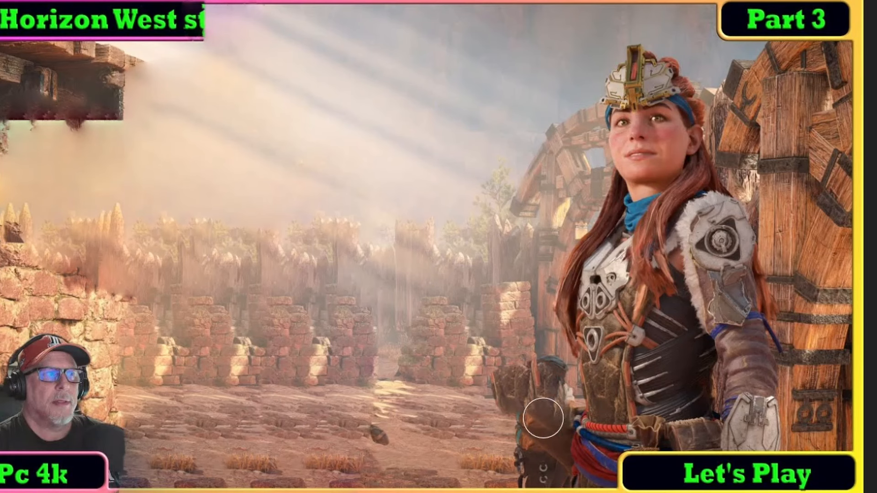
pyautogui.moveTo(543, 418)
pyautogui.mouseDown()
pyautogui.moveTo(535, 372)
pyautogui.moveTo(556, 375)
pyautogui.moveTo(539, 366)
pyautogui.moveTo(519, 402)
pyautogui.mouseUp()
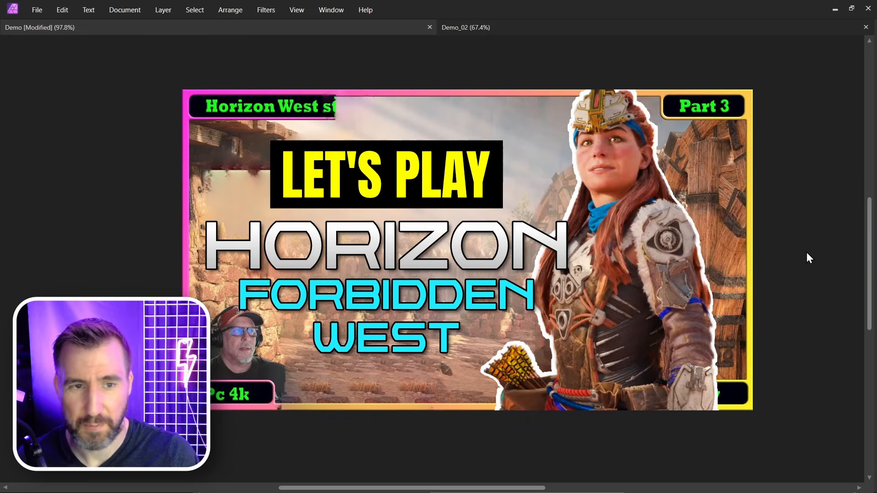
# Examine how readable the finished thumbnail is at a very small display size
pyautogui.scroll(-2, 799, 273)
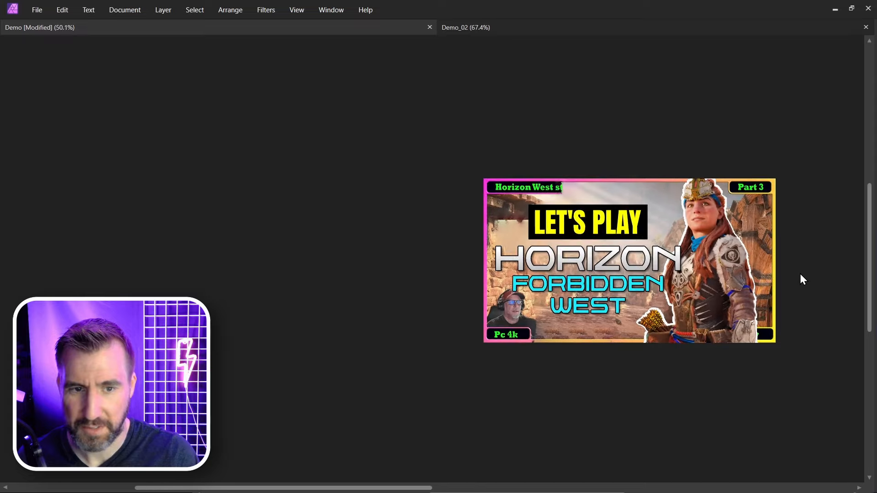
pyautogui.scroll(-4, 800, 273)
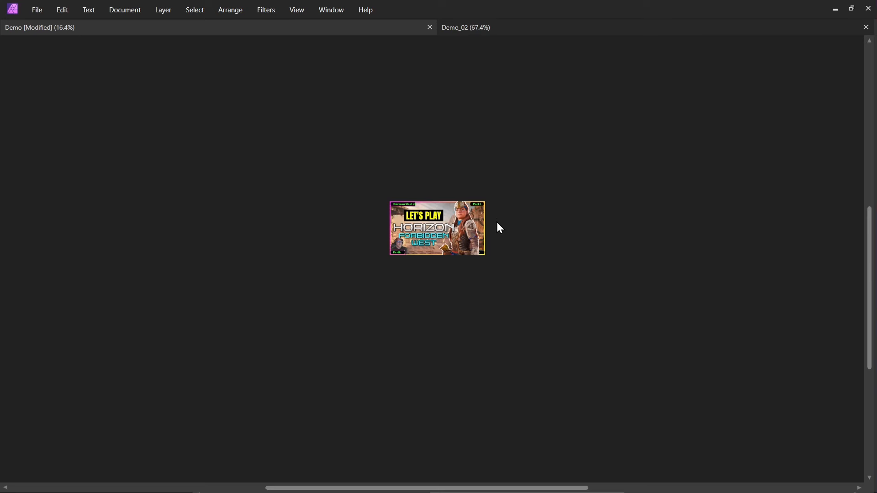
pyautogui.hotkey('ctrl', '0')
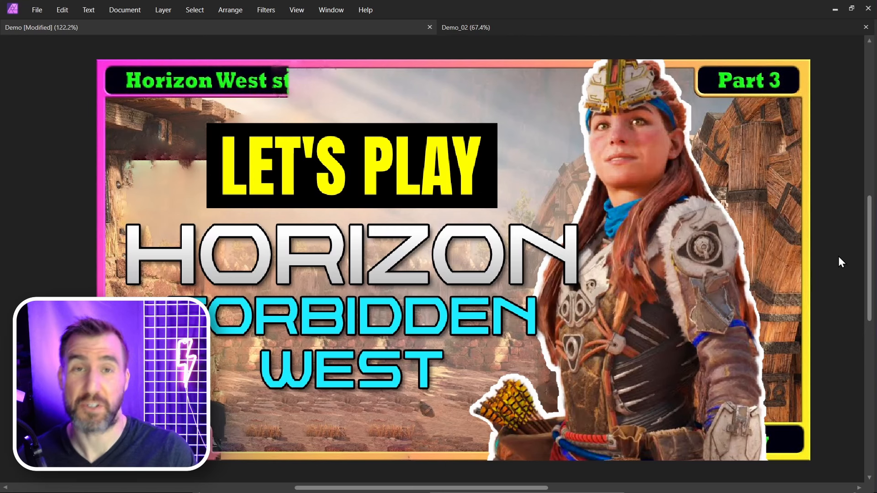
pyautogui.scroll(-1, 837, 251)
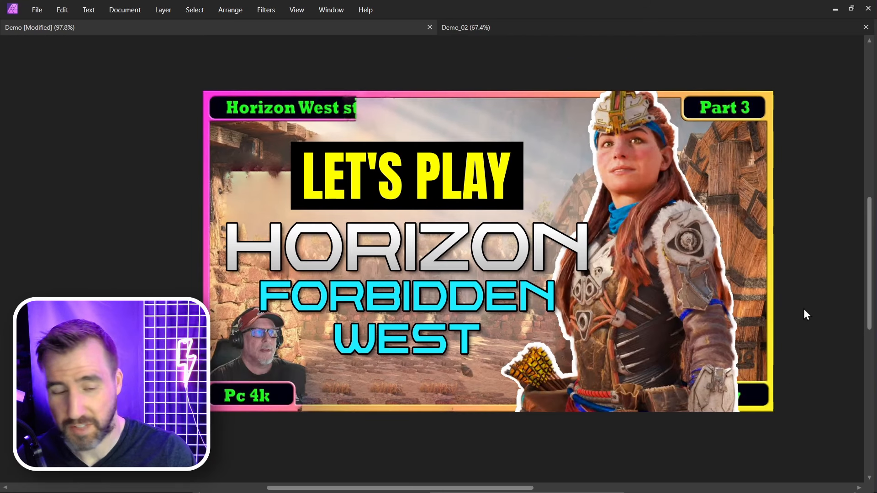